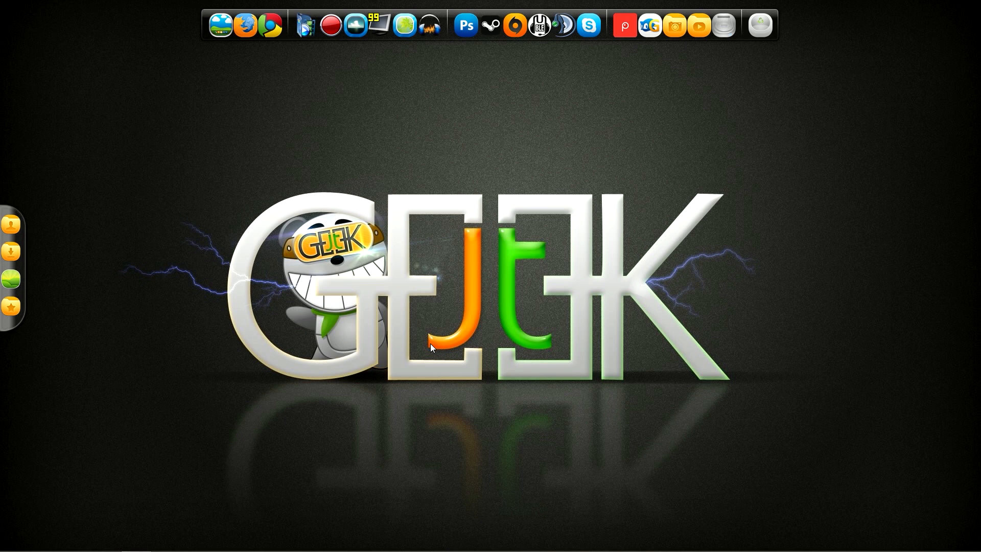
Step: Launch Movie Studio Platinum 13.0 and create a new project from the Bienvenue window
left_click(307, 38)
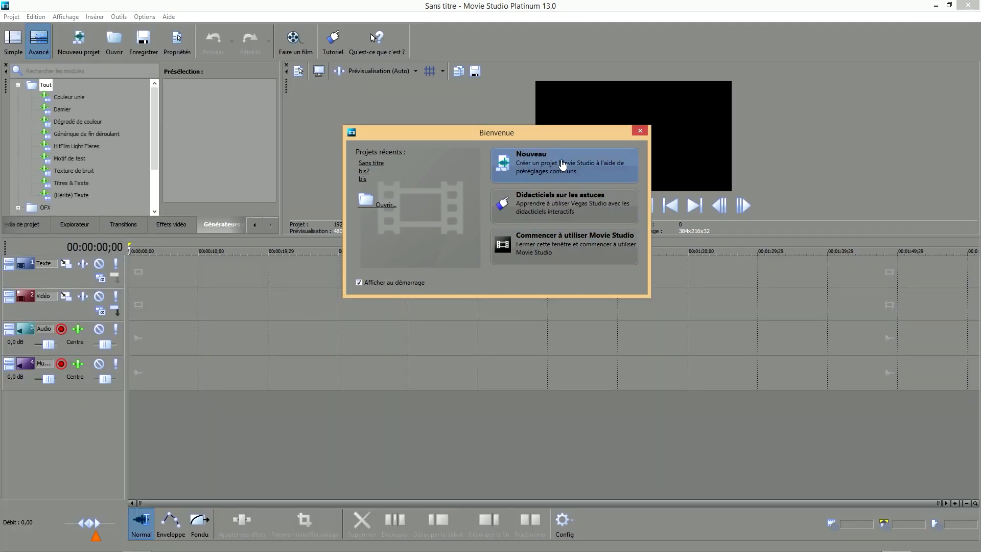
left_click(561, 165)
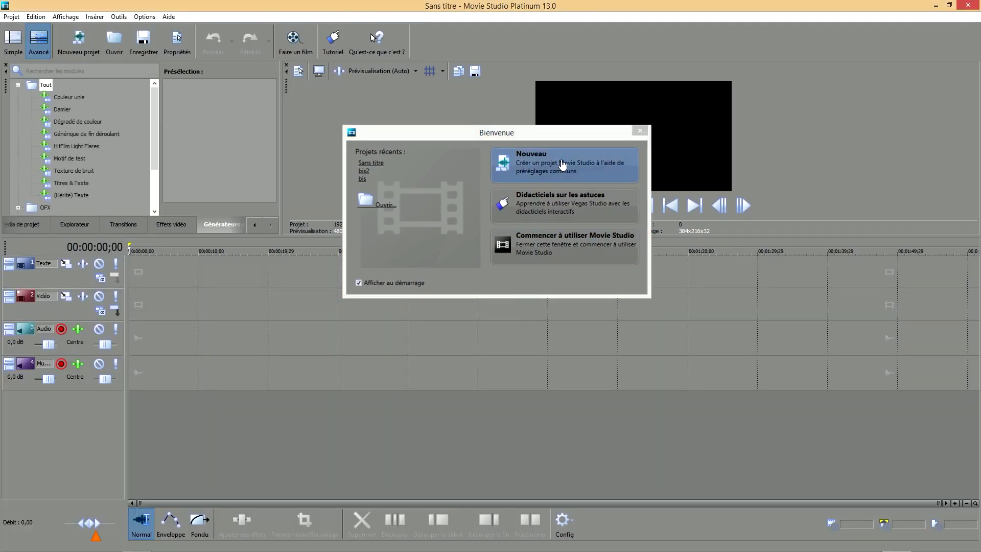
left_click(470, 355)
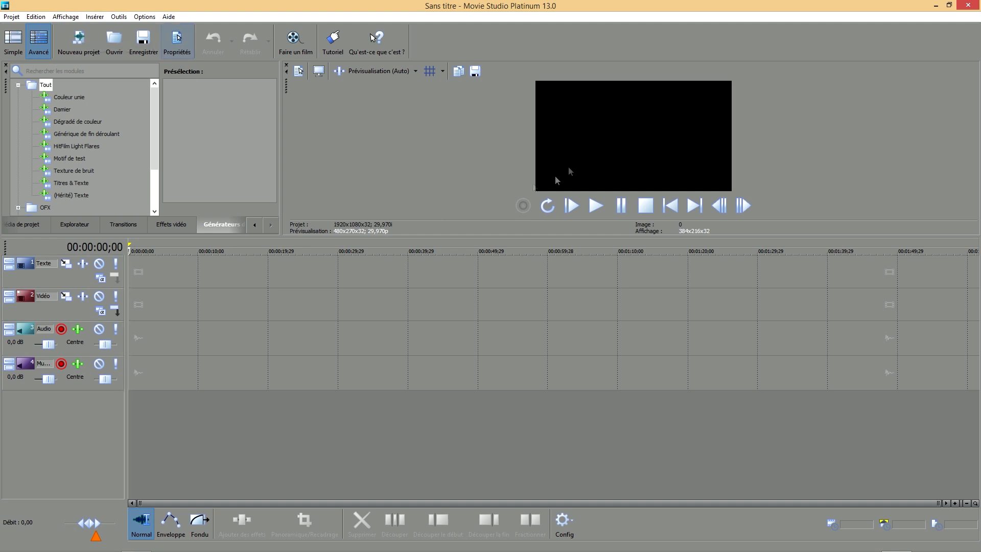
Step: Switch the interface to Simple mode and return it to Avancé mode
left_click(12, 45)
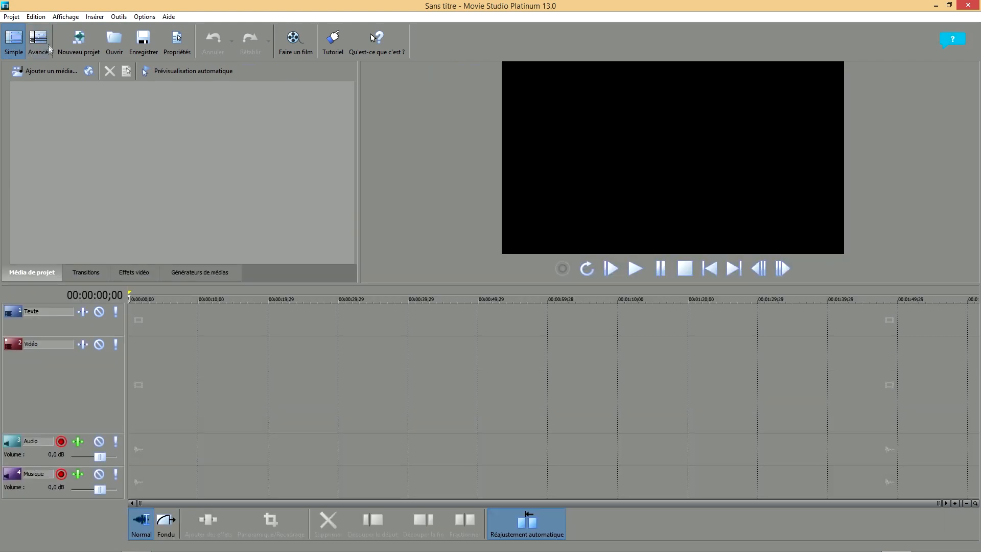
left_click(39, 42)
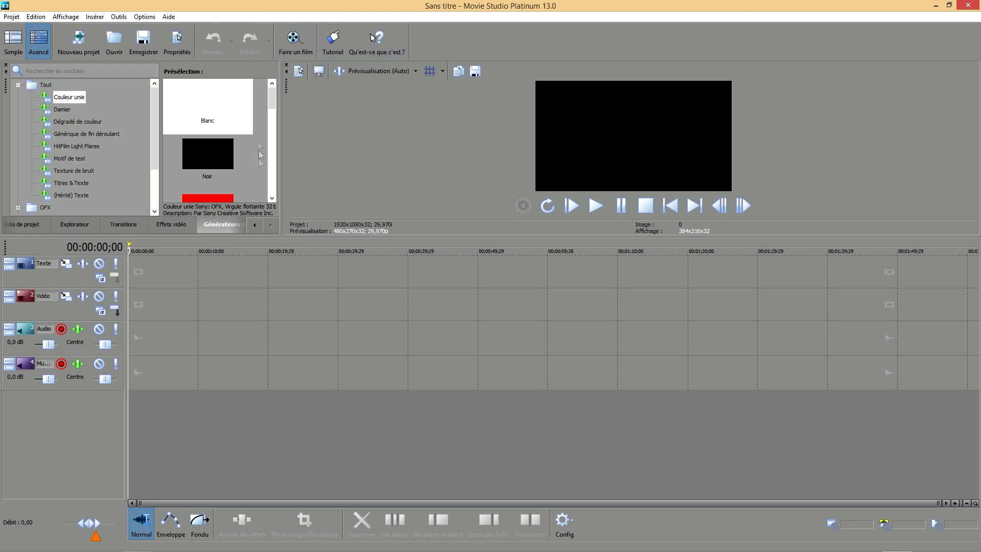
Step: Enlarge the module pane and look through the project media, file explorer, transitions, video effects and media generators
left_click_drag(282, 146, 501, 143)
left_click_drag(408, 234, 426, 427)
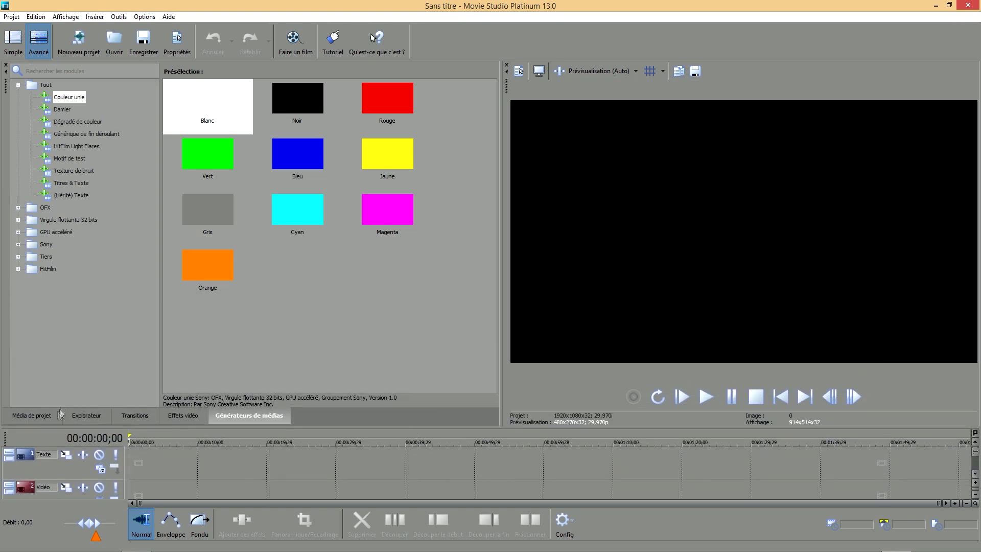
left_click(39, 416)
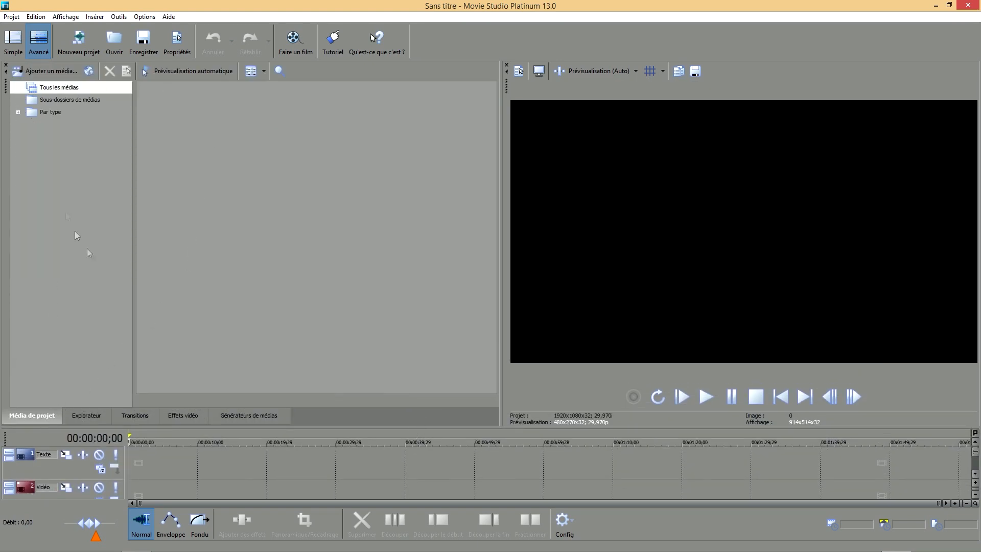
left_click(82, 417)
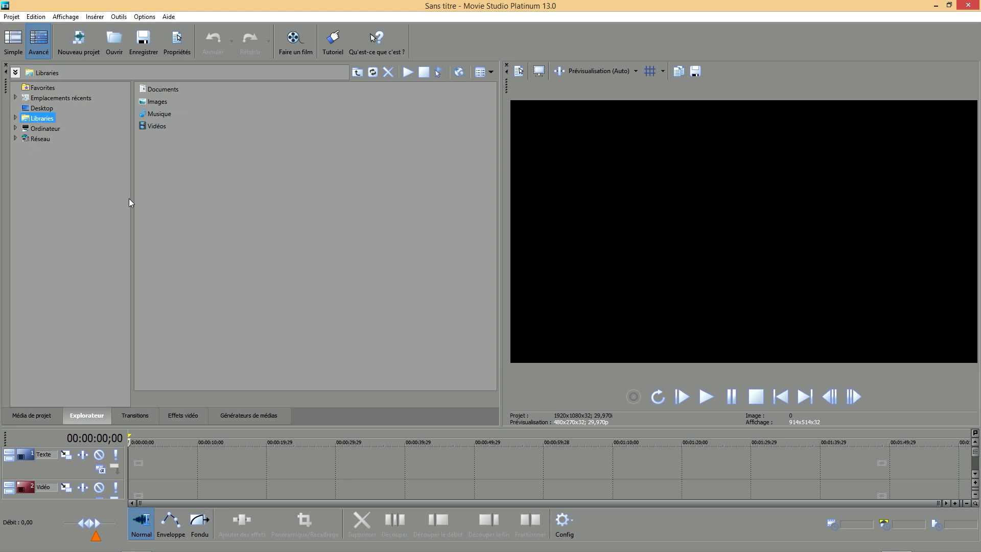
left_click(138, 416)
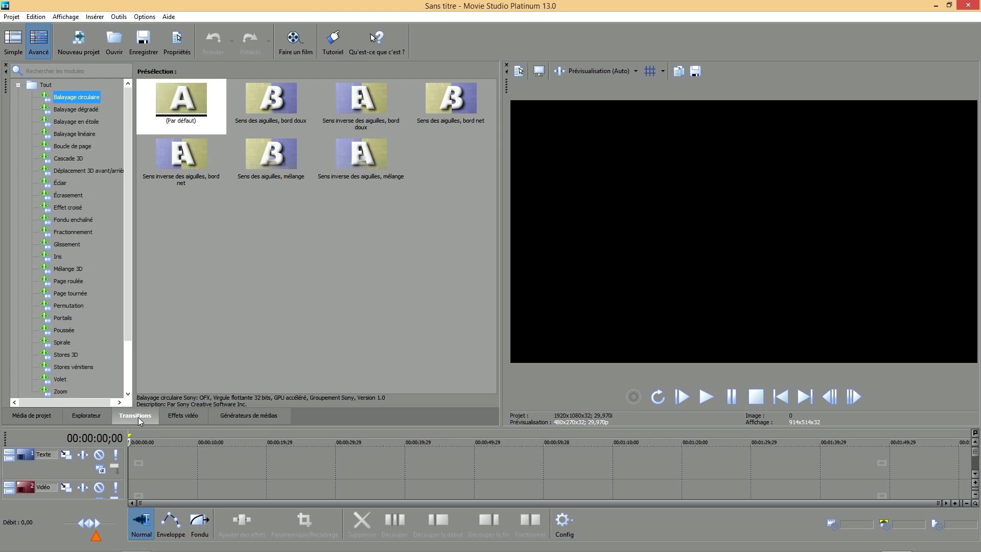
left_click(180, 414)
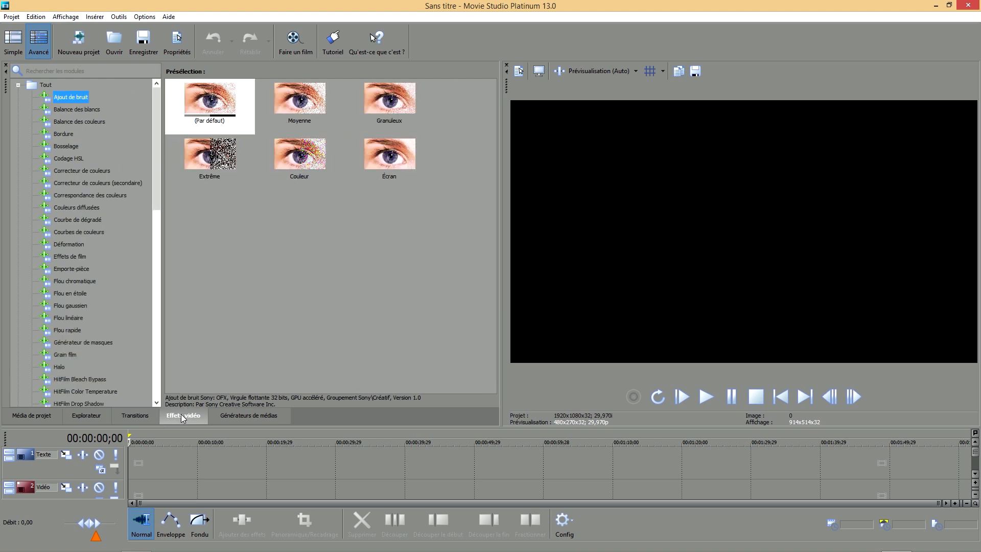
left_click(234, 418)
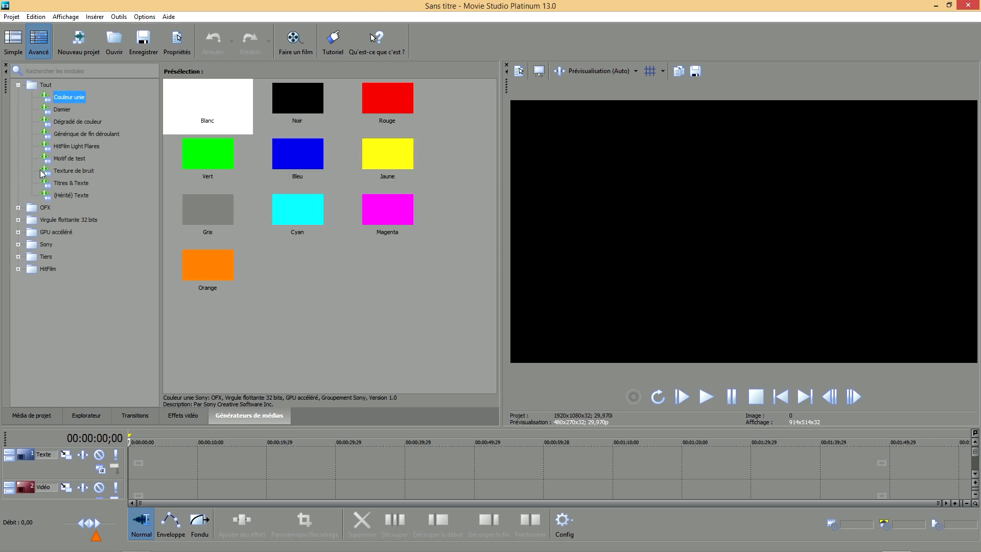
Step: Examine the media generator presets for Générique de fin déroulant, Texture de bruit and Couleur unie
left_click(83, 135)
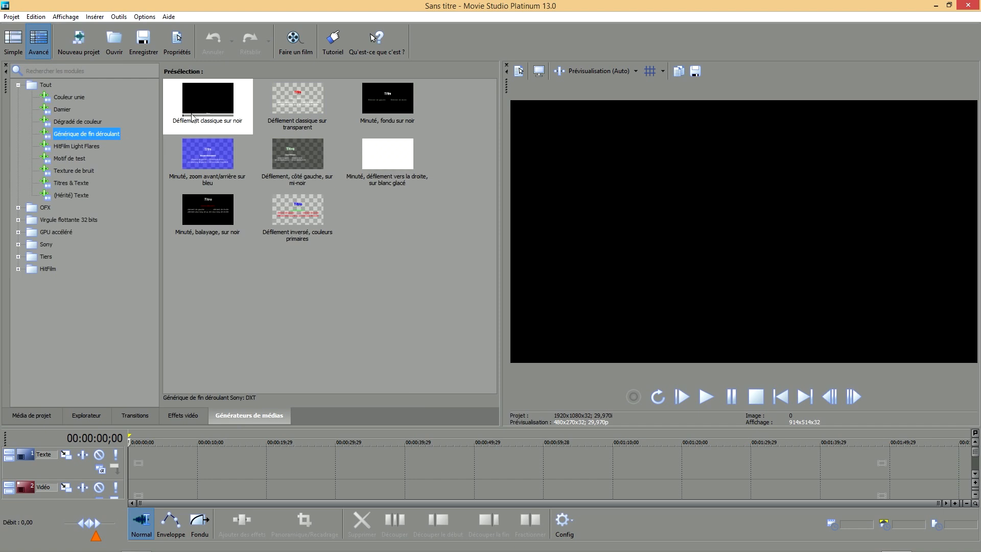
left_click(196, 110)
left_click(68, 158)
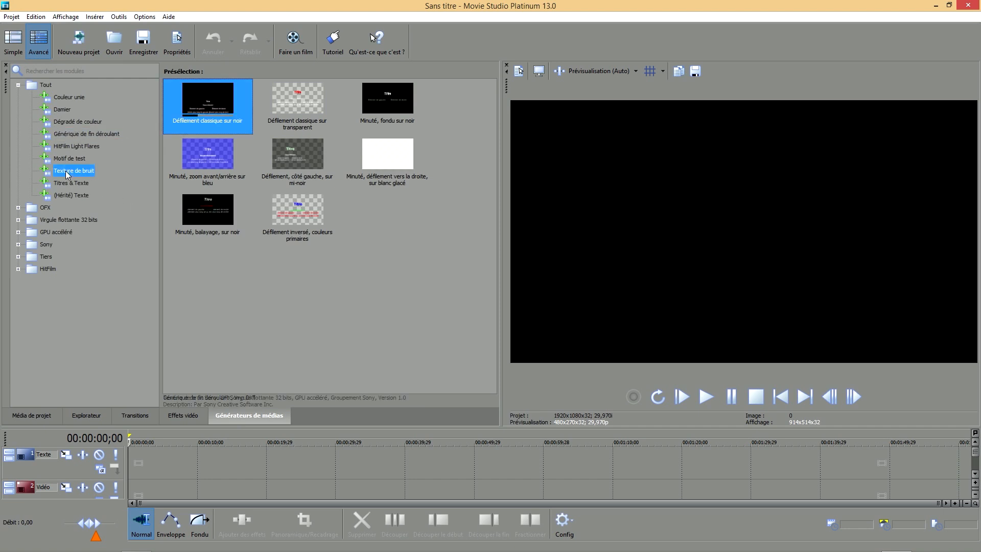
left_click(70, 97)
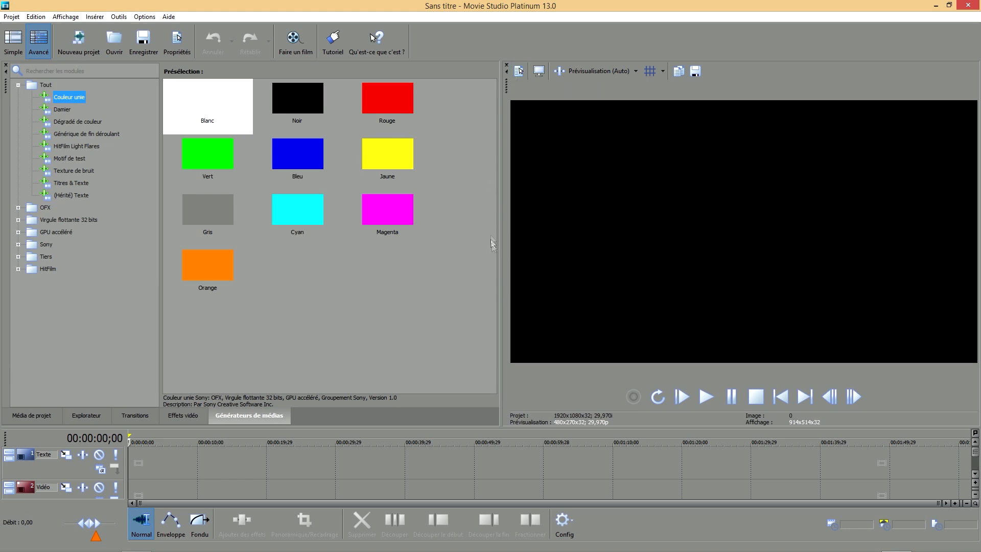
Step: Narrow the module pane to widen the video preview and give the timeline slightly more height
left_click_drag(499, 242, 231, 242)
left_click_drag(86, 426, 96, 386)
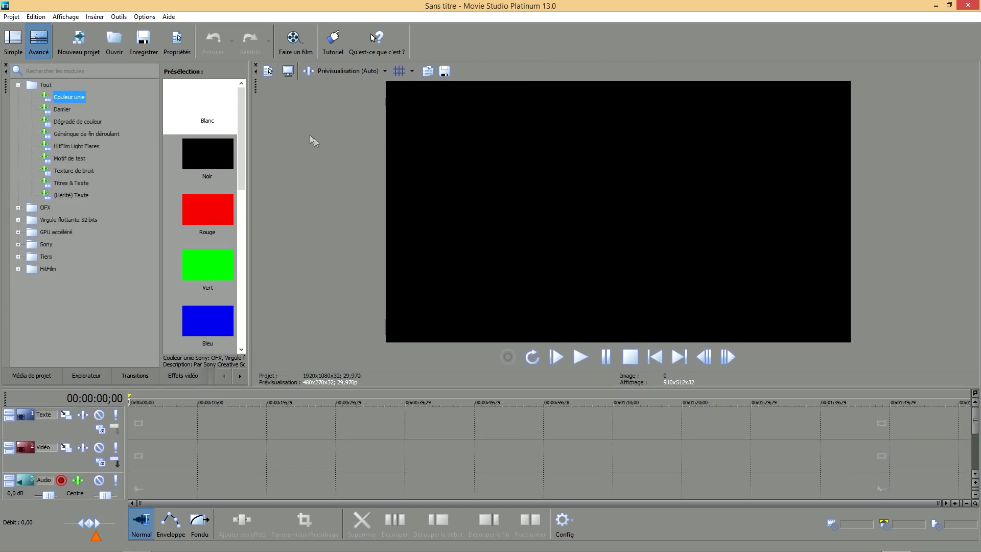
Step: Examine the project properties and the preview quality options without changing them
left_click(268, 72)
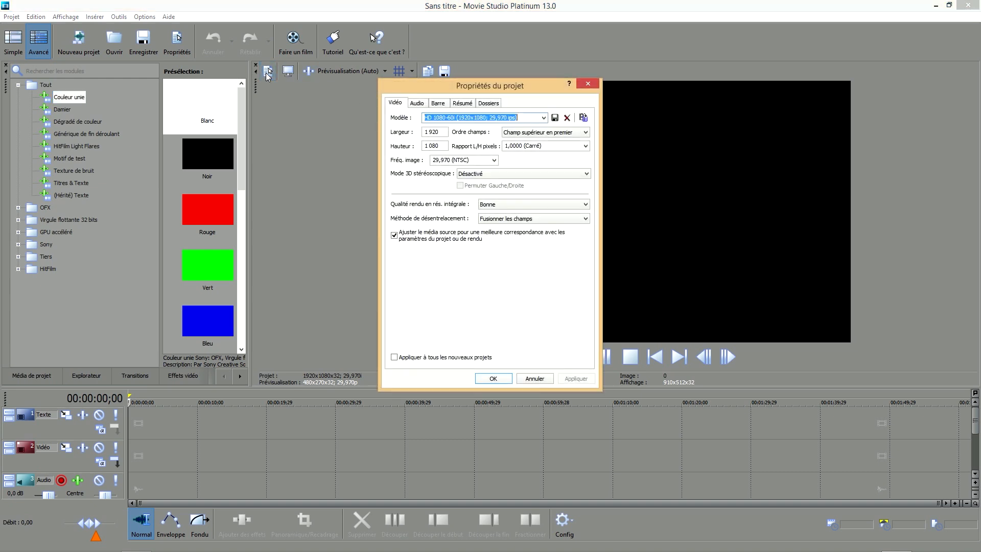
left_click(588, 85)
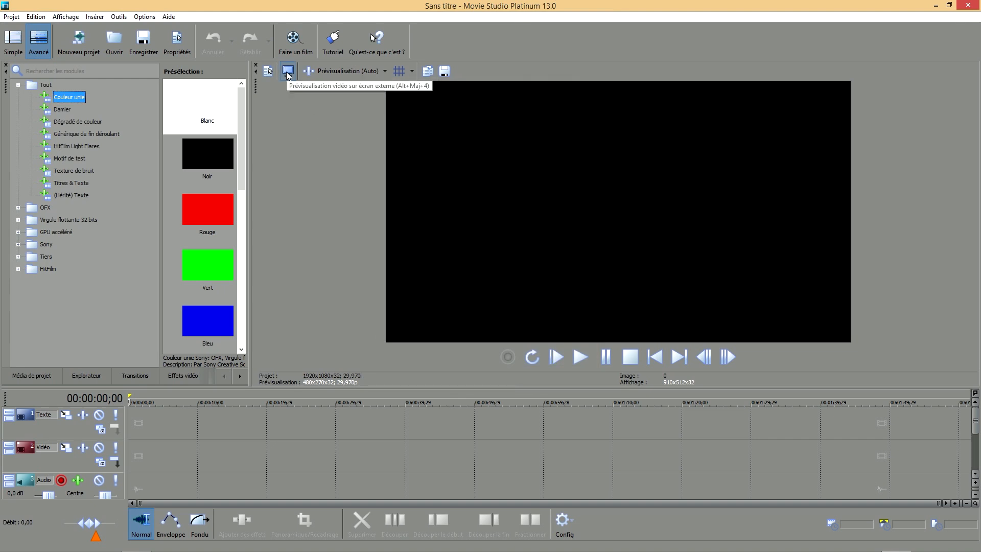
left_click(386, 71)
mouse_move(374, 109)
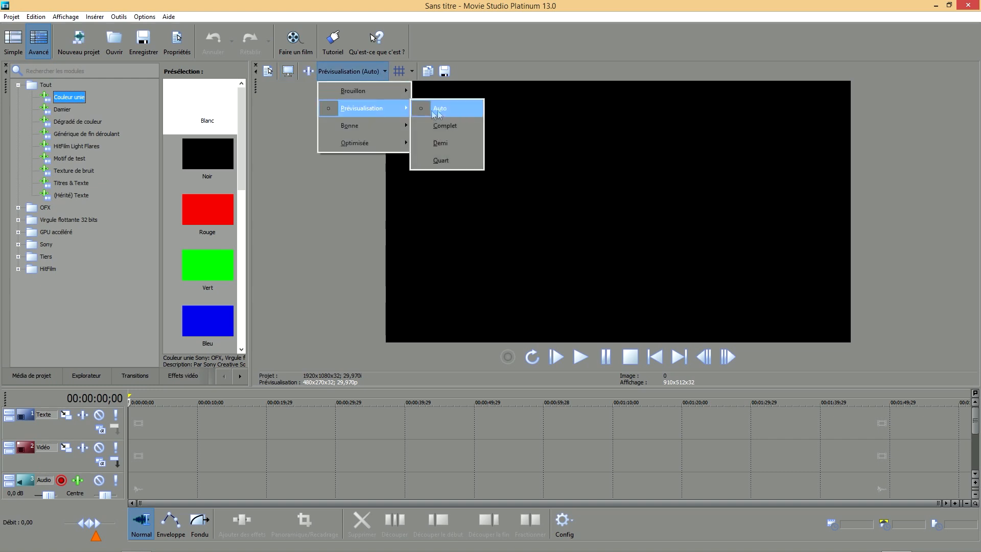
left_click(339, 245)
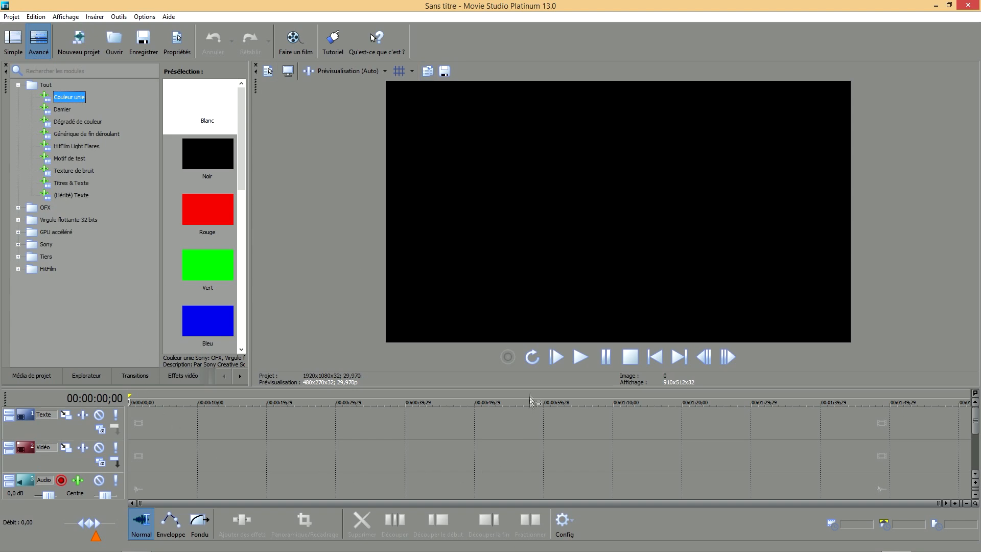
Step: Extend the timeline area to show all four tracks, selecting the video track pair and the audio track pair in turn
left_click_drag(529, 388, 499, 205)
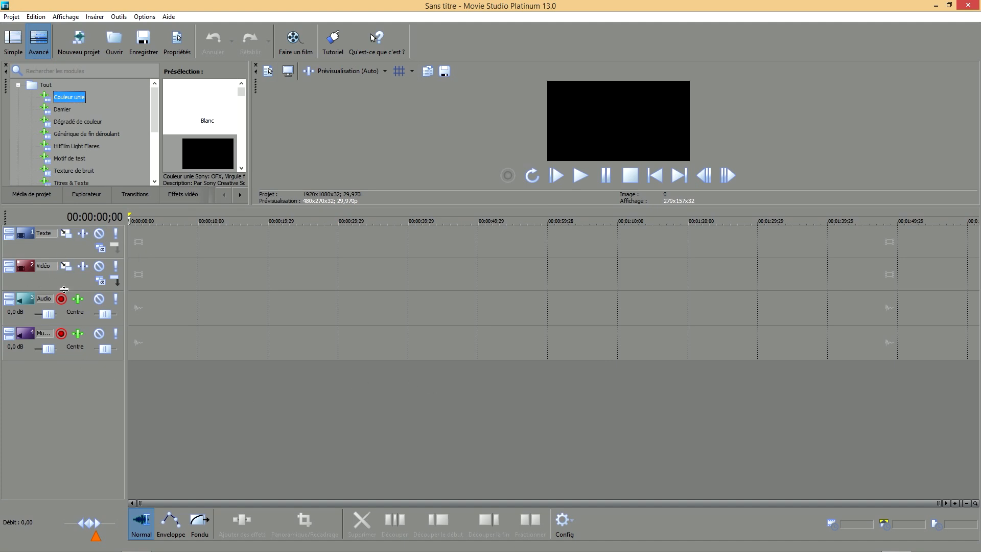
left_click(44, 238)
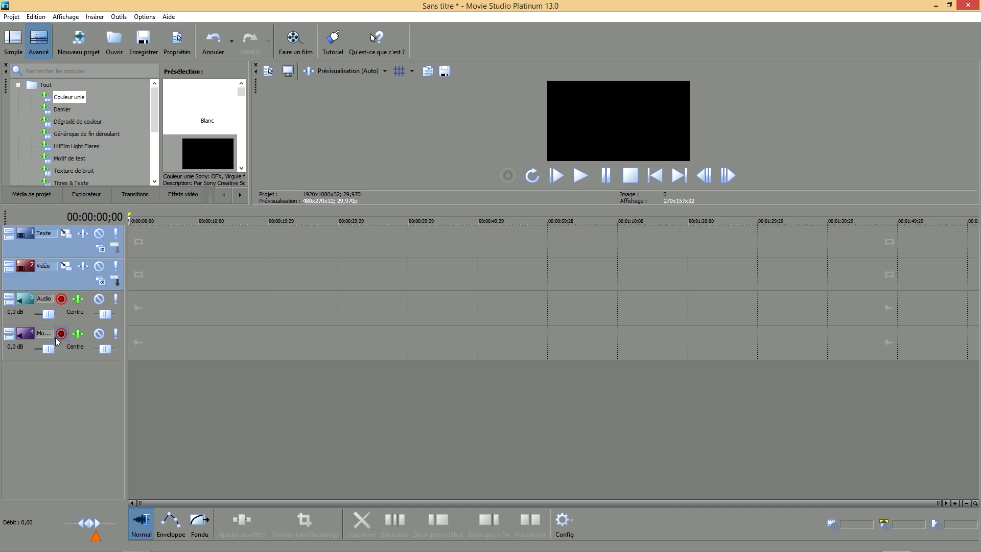
left_click(64, 322)
left_click(62, 351, "ctrl")
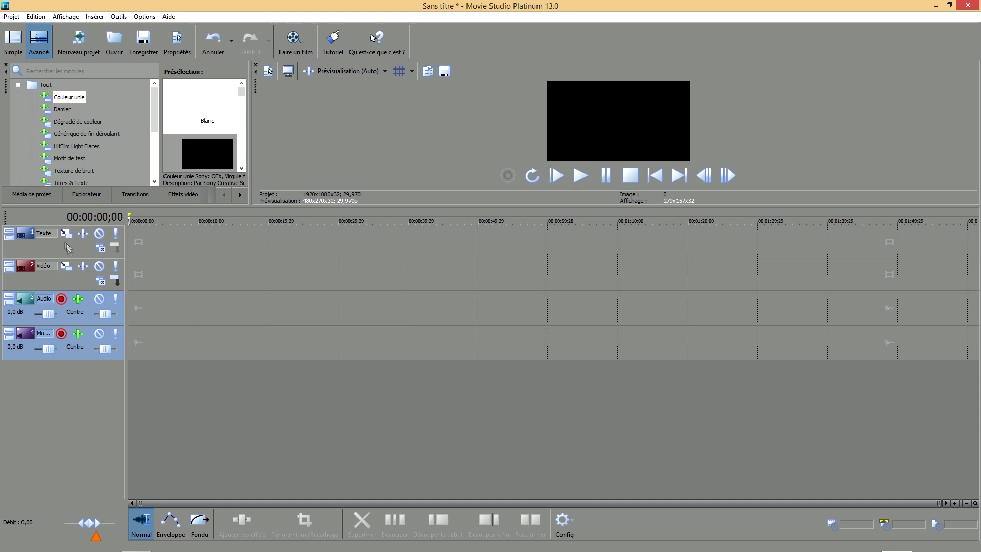
Step: Open the Vidéo track's name for editing and view the Texte track's available commands, changing nothing
left_click(50, 233)
double_click(45, 269)
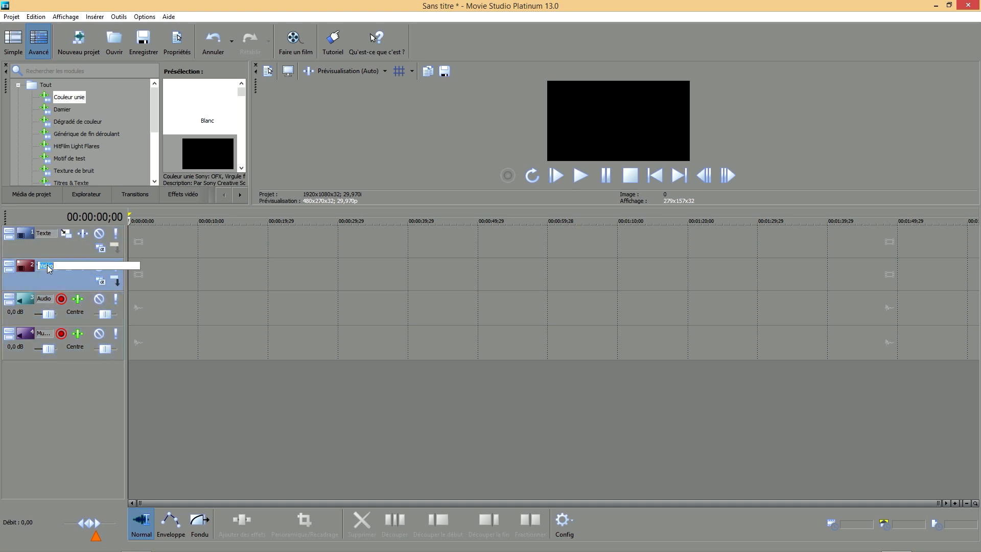
key("Tab")
left_click(32, 249)
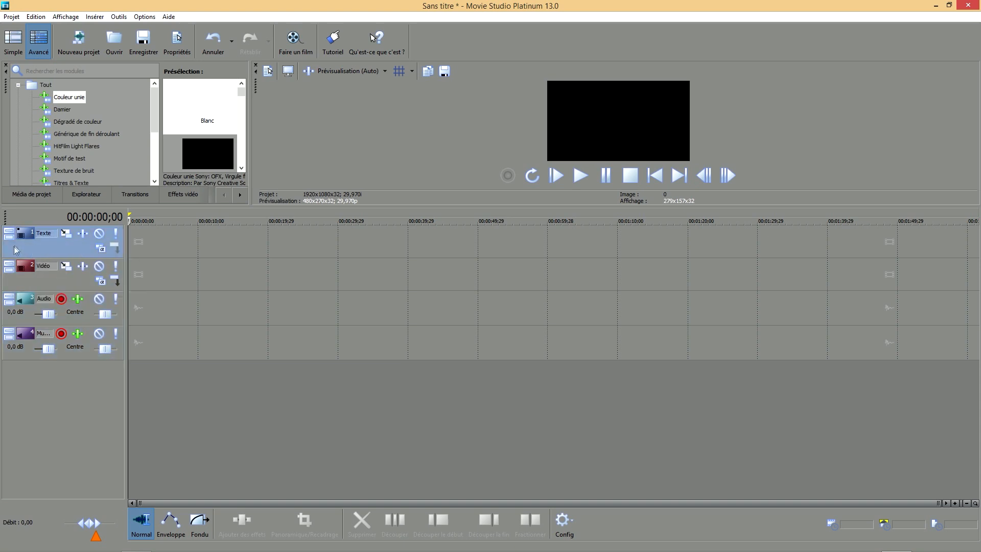
right_click(17, 249)
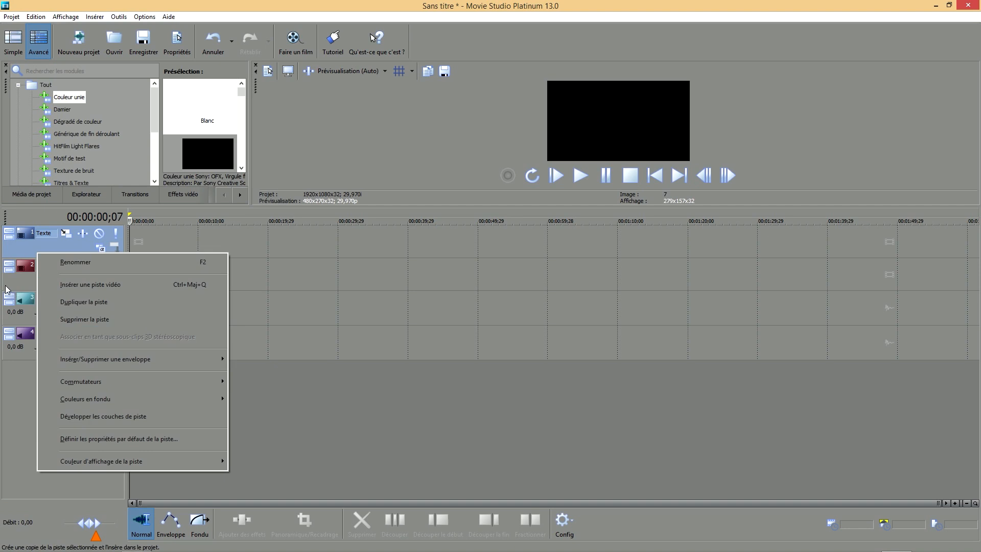
left_click(5, 286)
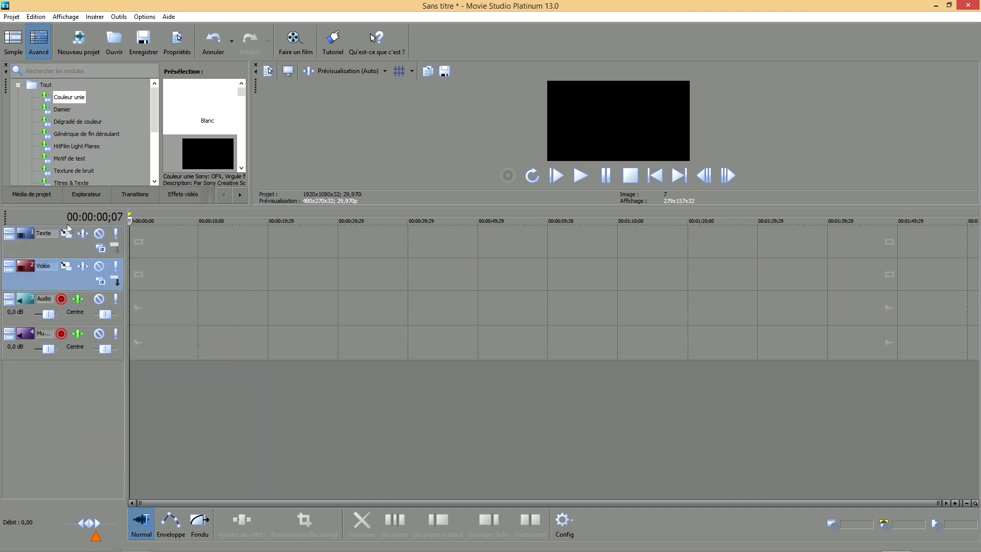
Step: Widen the track headers and view the video effects available for the Texte track without adding any
left_click_drag(126, 291, 147, 300)
left_click(77, 245)
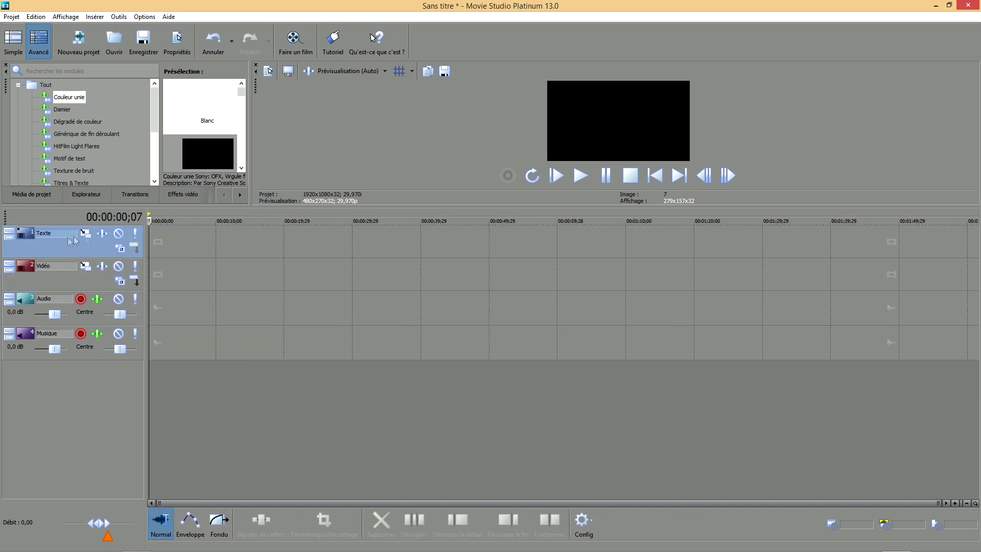
left_click(102, 235)
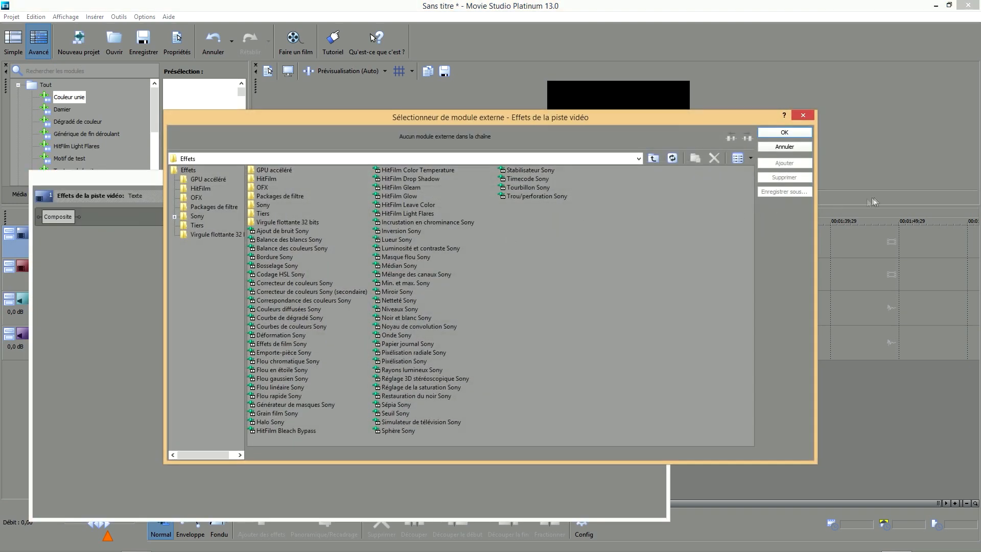
left_click(803, 117)
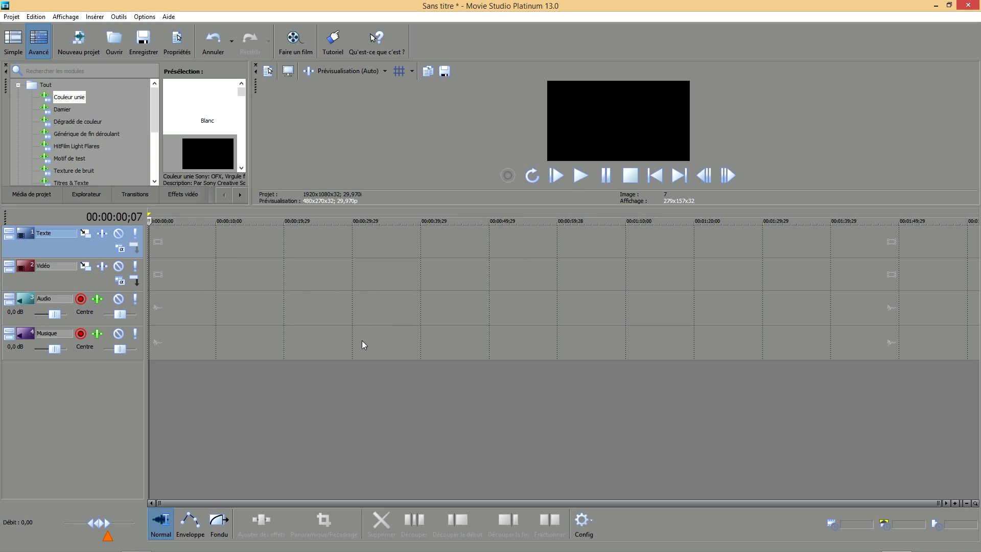
left_click(119, 248)
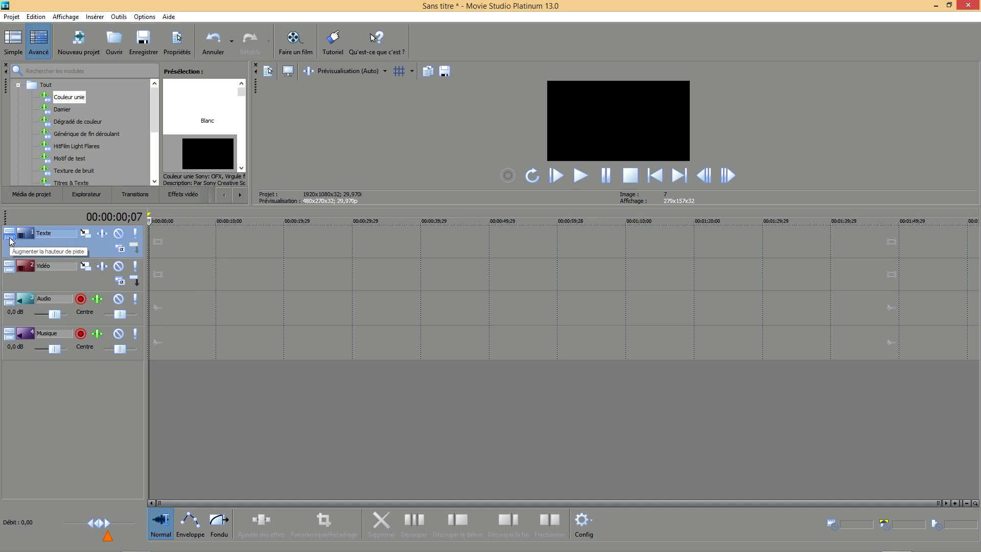
Step: Collapse the Texte track to its smallest height and restore it
left_click(11, 240)
left_click(10, 235)
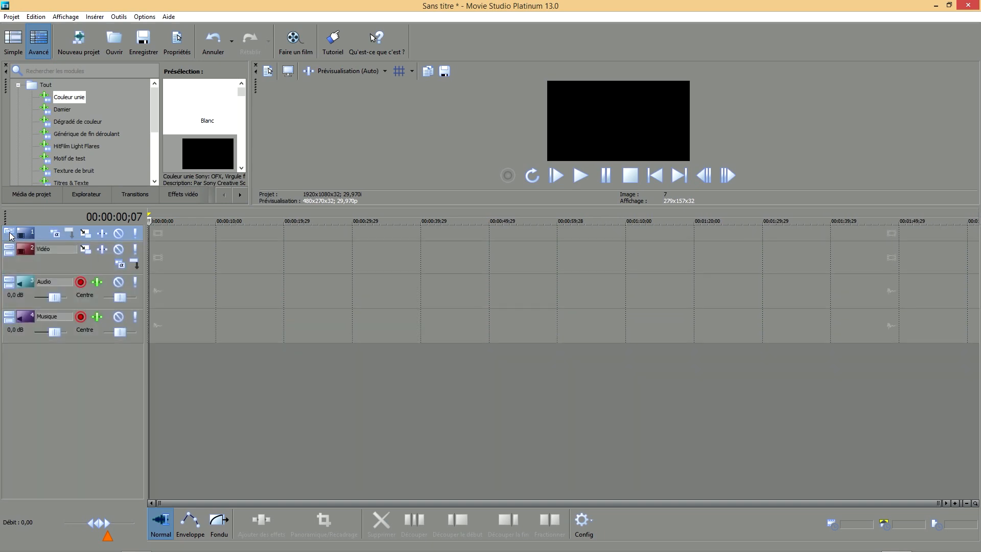
left_click(8, 235)
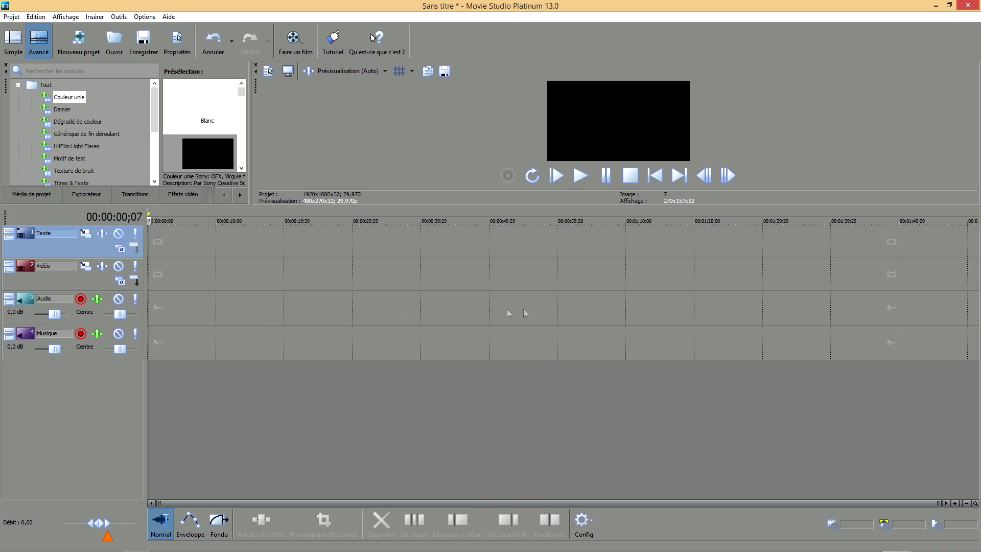
Step: Activate the Fondu editing tool and narrow the track headers slightly
left_click(219, 521)
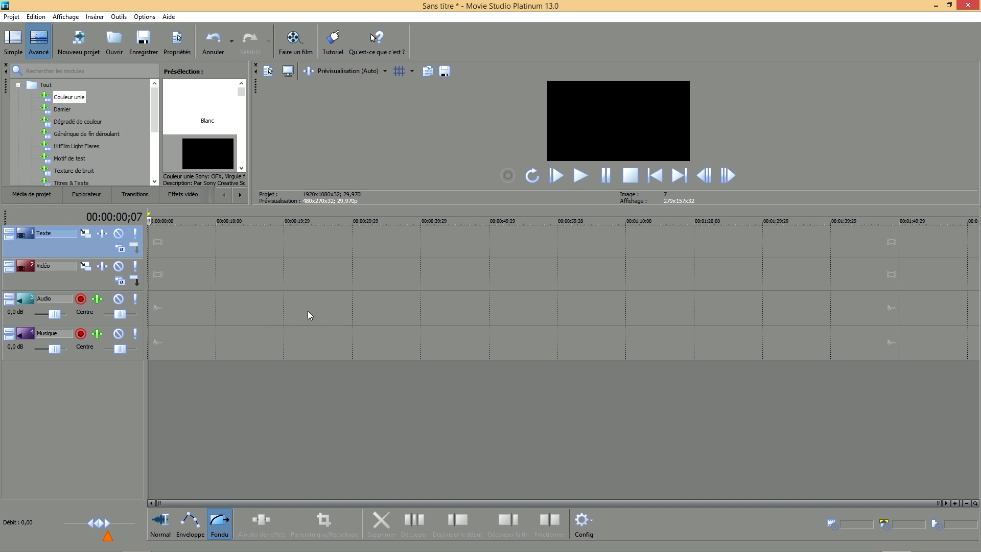
left_click_drag(145, 301, 139, 298)
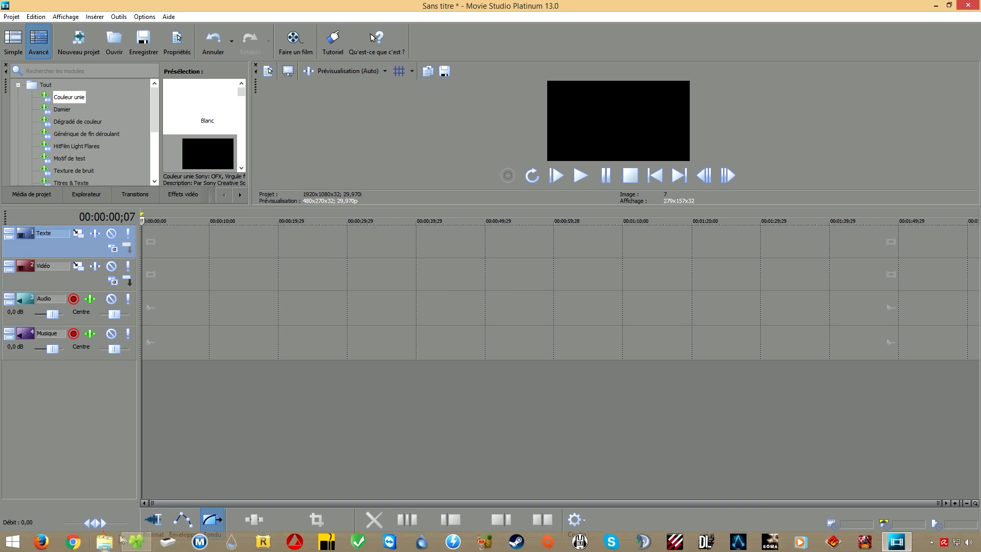
Step: Add 1.mp4 from the Vidéos folder in File Explorer near the start of the Vidéo track, with its sound on the Audio track
left_click(136, 543)
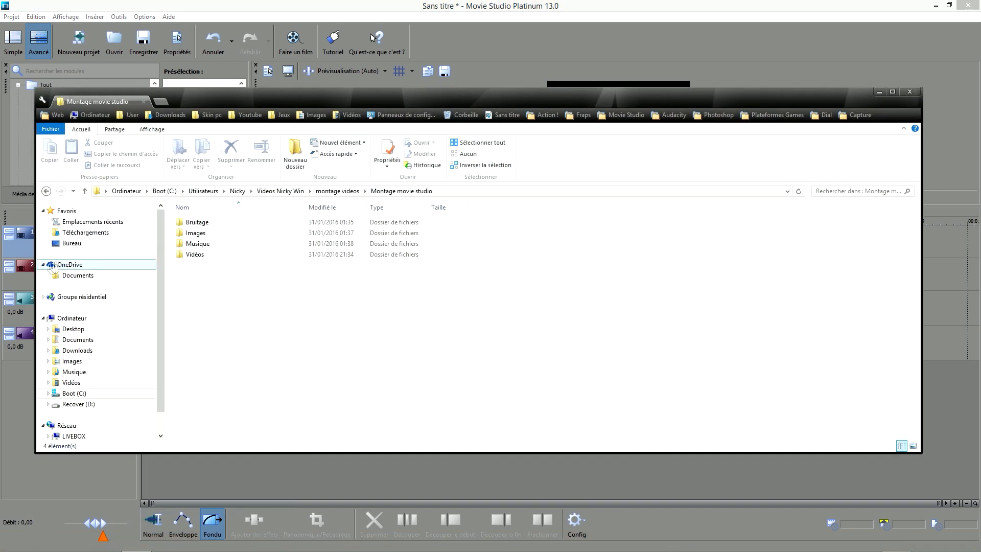
left_click_drag(36, 288, 470, 281)
left_click_drag(710, 87, 732, 43)
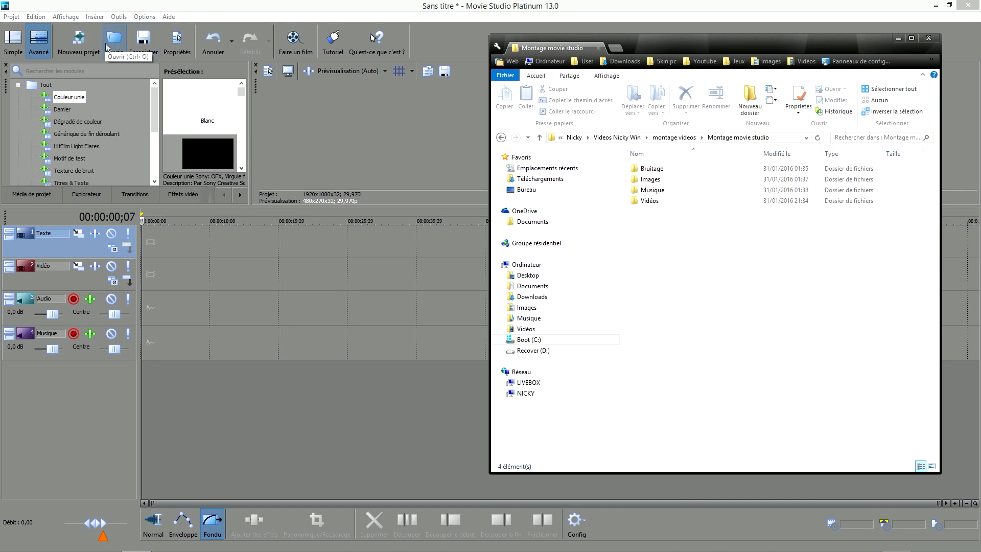
double_click(661, 204)
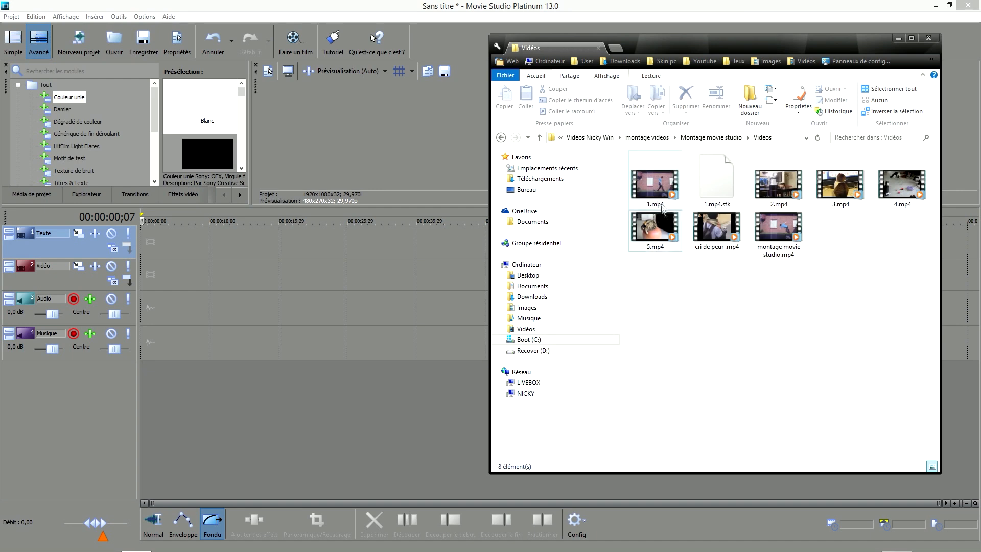
left_click(661, 204)
left_click_drag(702, 40, 737, 40)
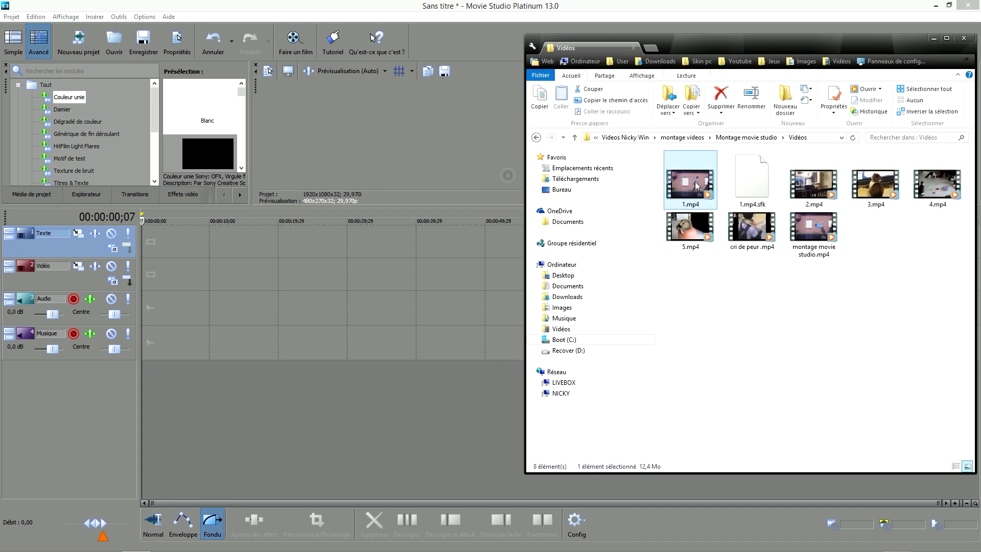
left_click_drag(688, 190, 153, 306)
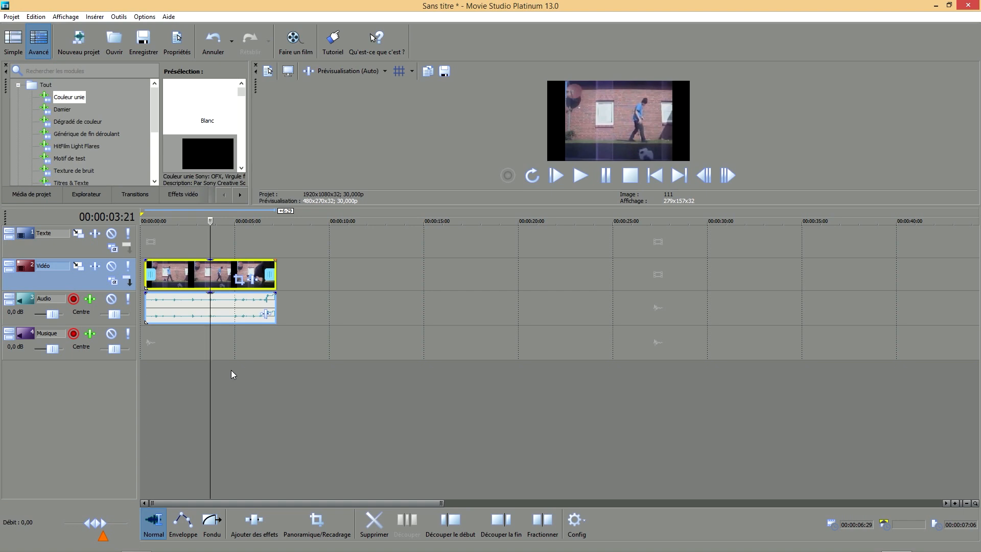
Step: Increase the Vidéo track's height to about twice its size so the clip's thumbnails are larger
scroll(298, 306, "down", 3)
scroll(297, 306, "up", 3)
left_click_drag(98, 290, 101, 324)
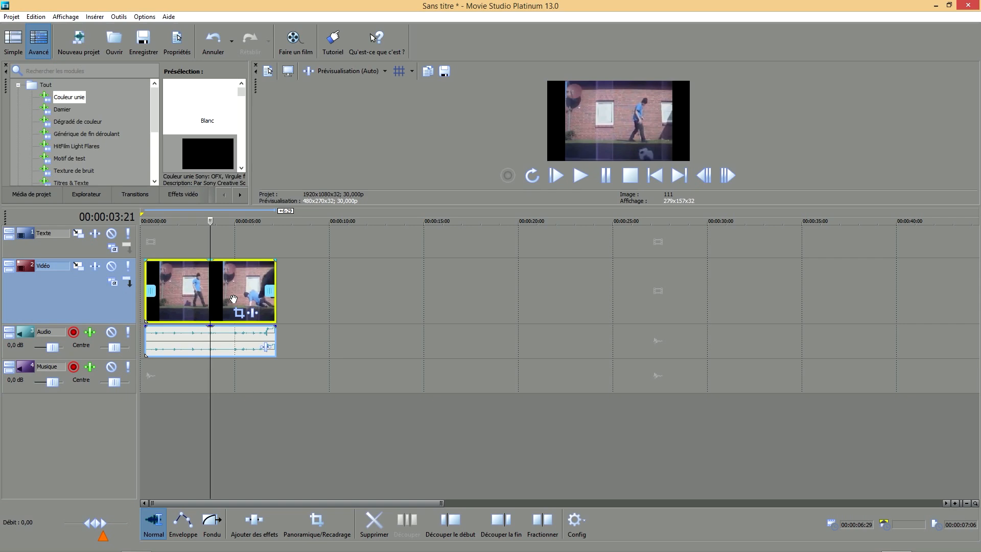
Step: Move the clip to the very start of the timeline and select its audio event
scroll(233, 299, "up", 2)
scroll(234, 298, "up", 2)
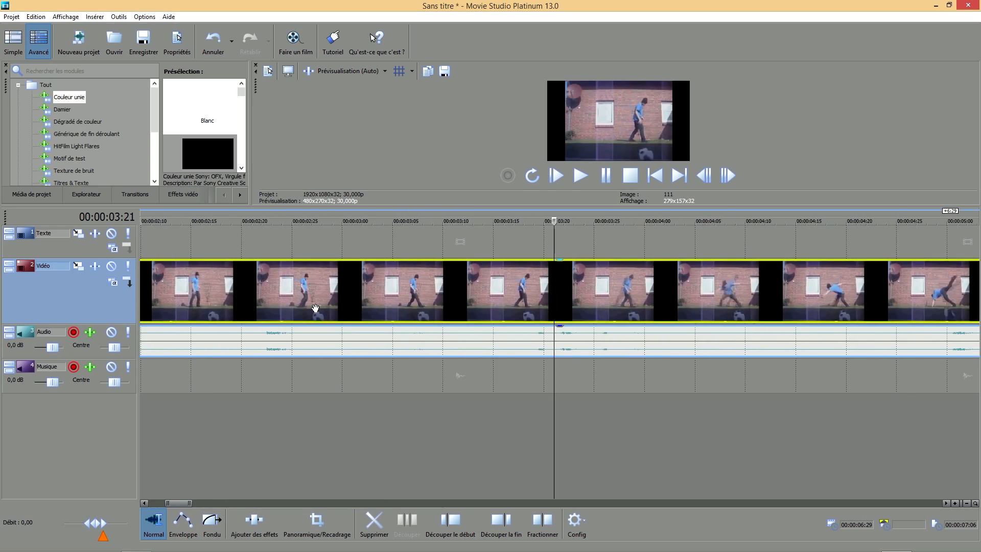
scroll(315, 308, "down", 8)
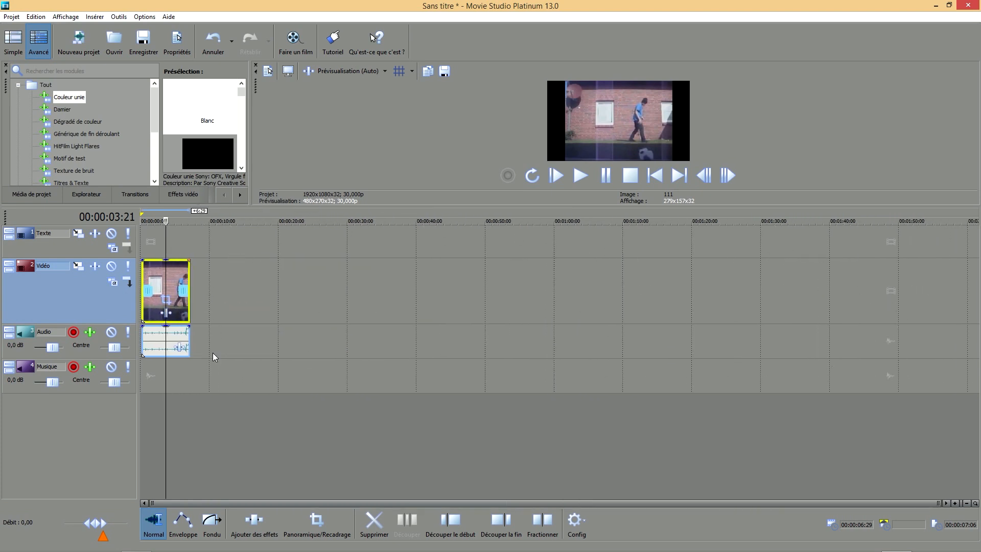
scroll(212, 352, "up", 5)
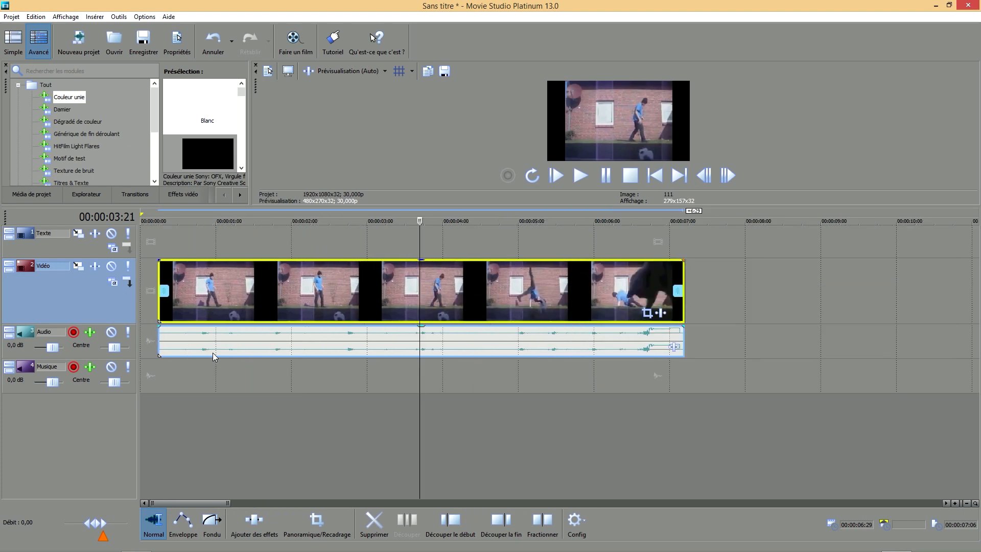
left_click(216, 317)
left_click_drag(289, 298, 239, 302)
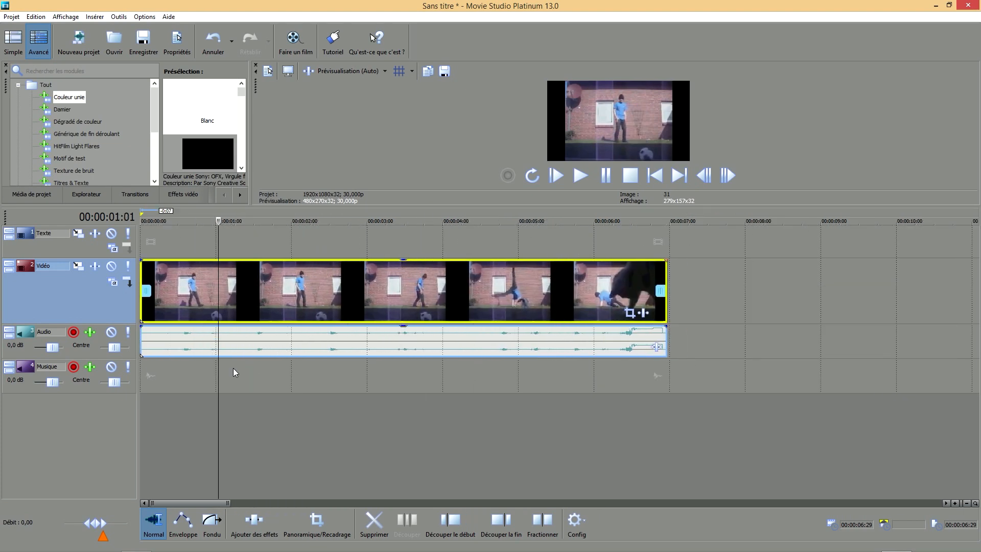
left_click(224, 350)
left_click(225, 350)
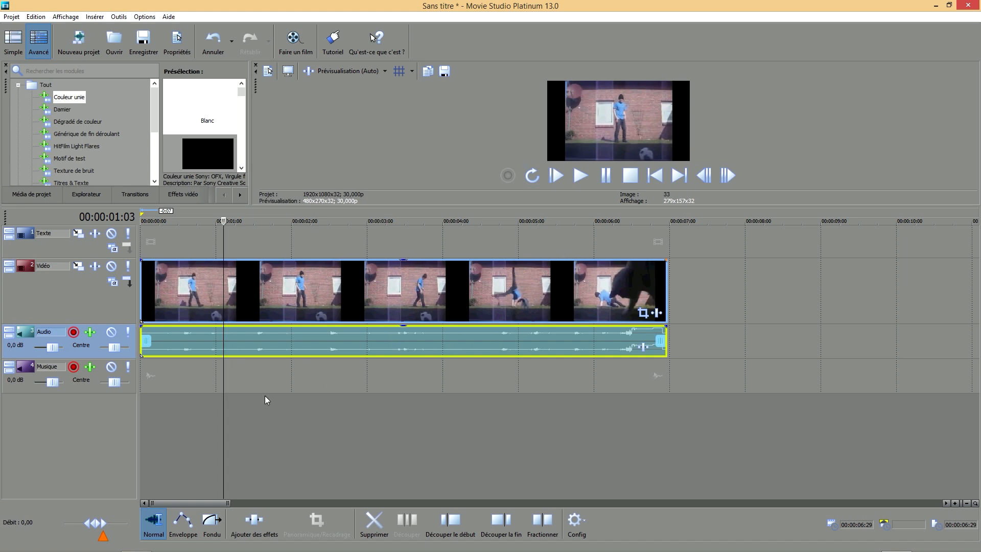
Step: Set the preferred audio editor in the audio preferences to audacity.exe from the Program Files (x86)\Audacity folder
left_click(143, 17)
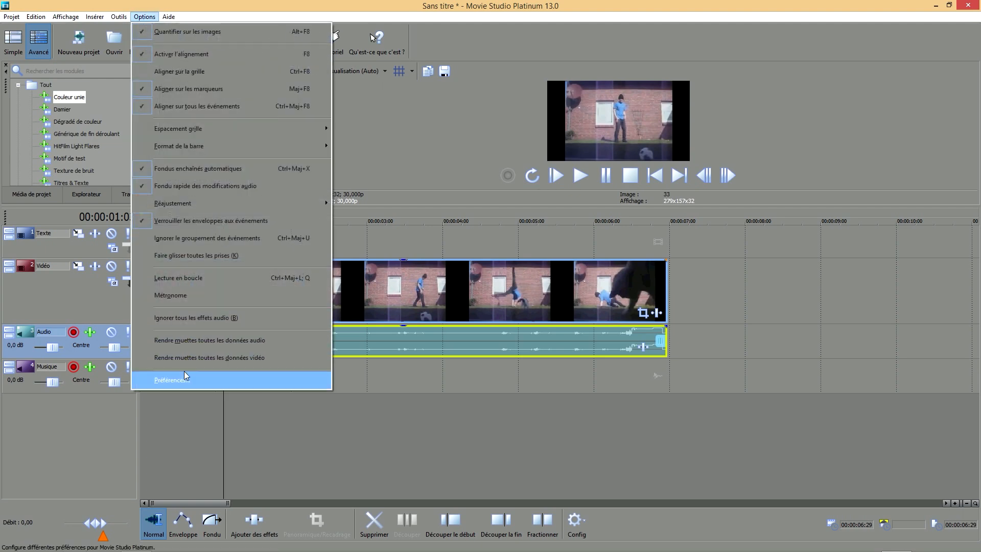
left_click(168, 380)
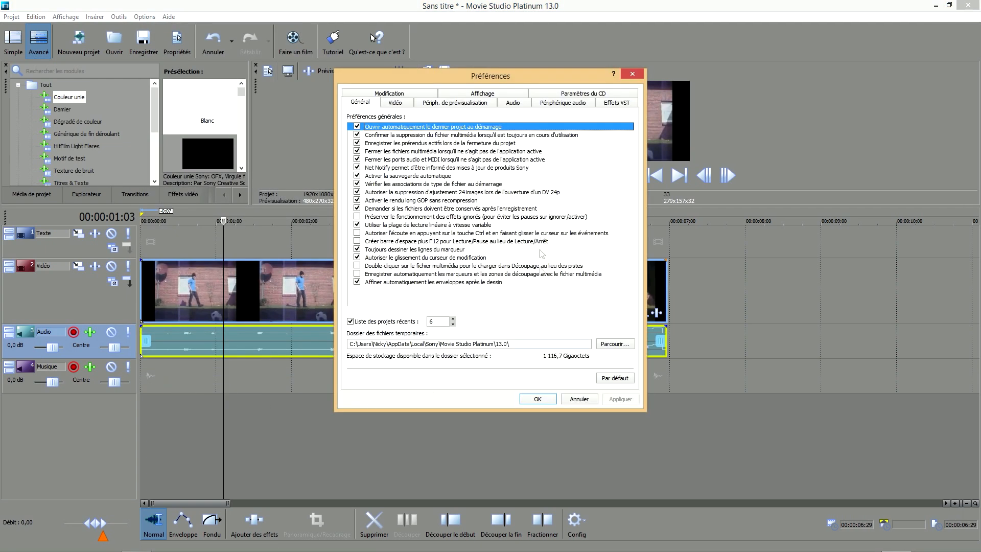
left_click(513, 103)
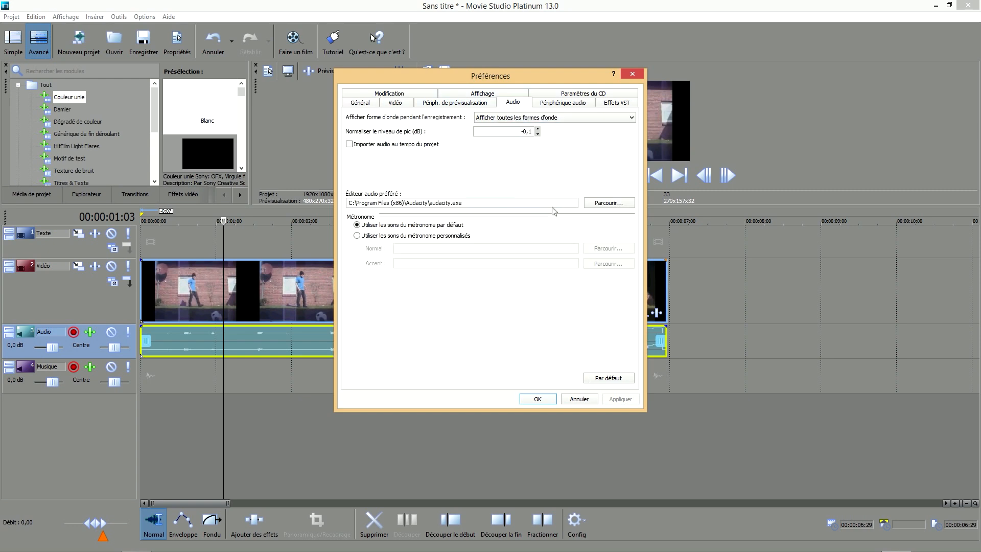
left_click(622, 203)
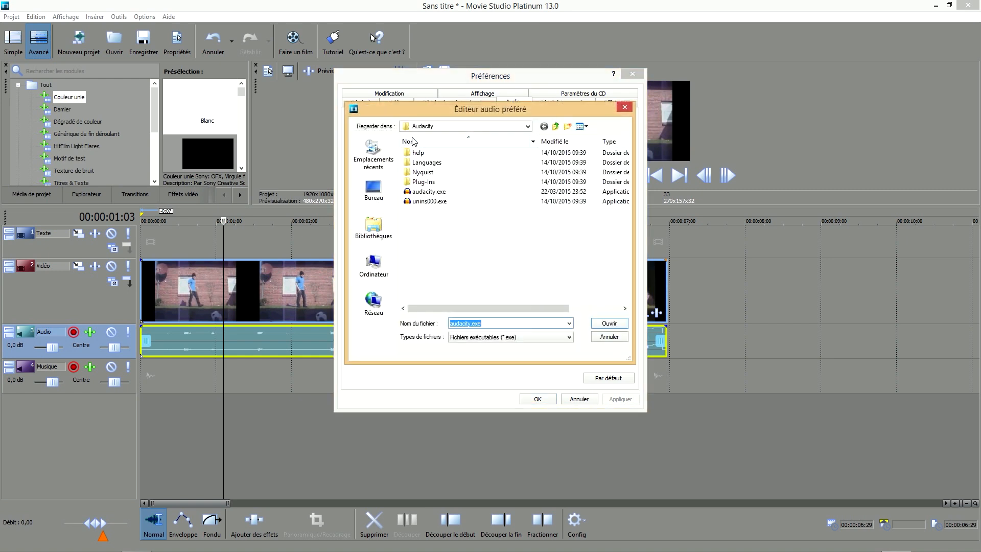
left_click(496, 128)
left_click(438, 240)
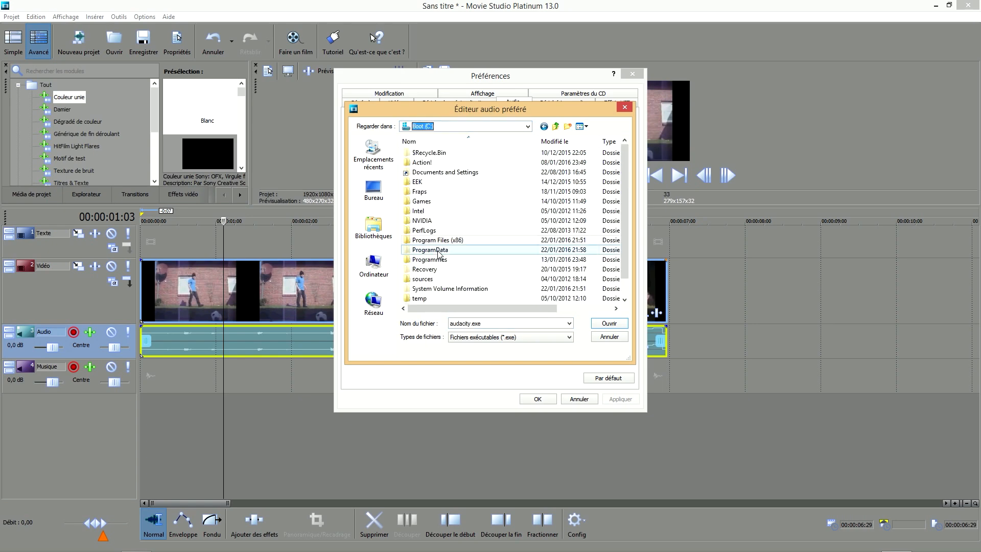
double_click(427, 242)
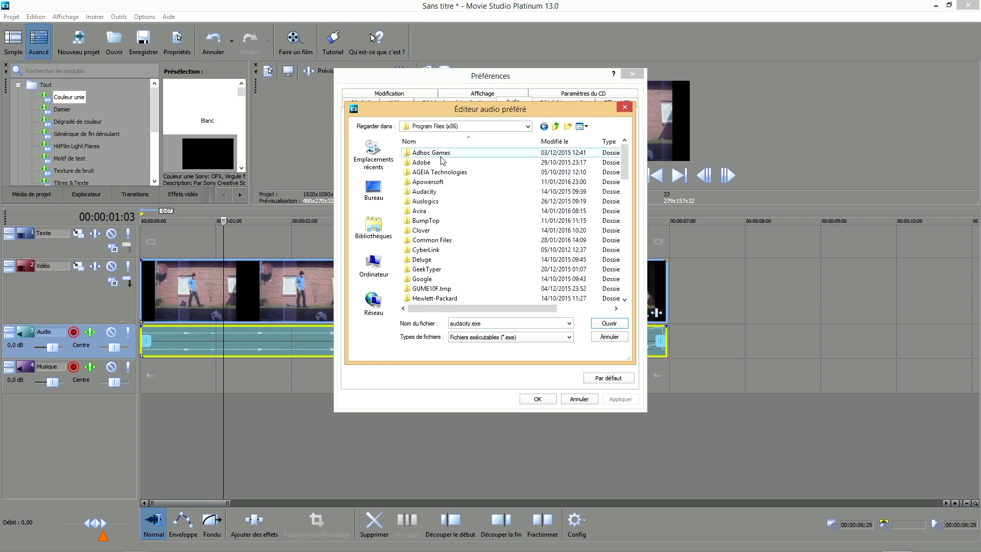
double_click(424, 192)
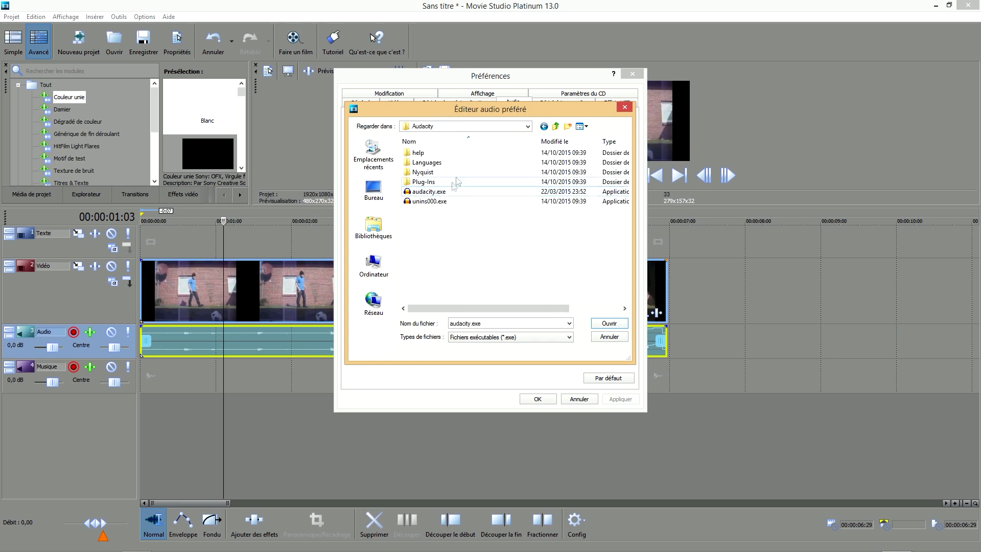
left_click(418, 193)
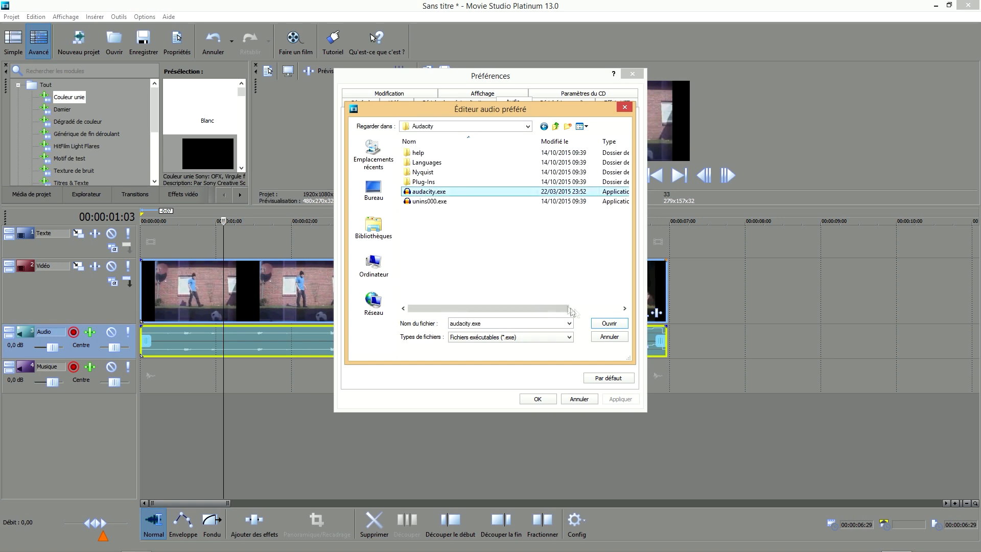
left_click(596, 324)
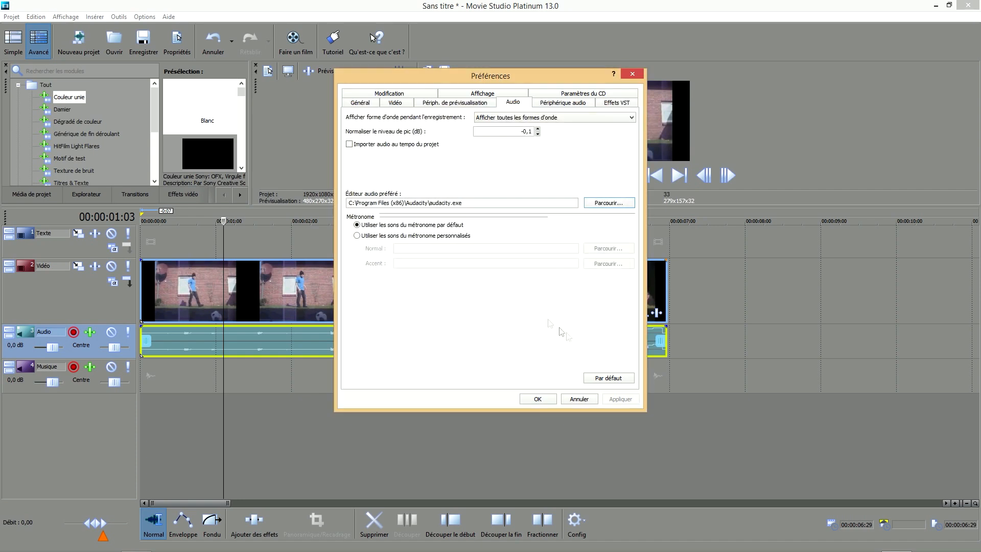
left_click(534, 401)
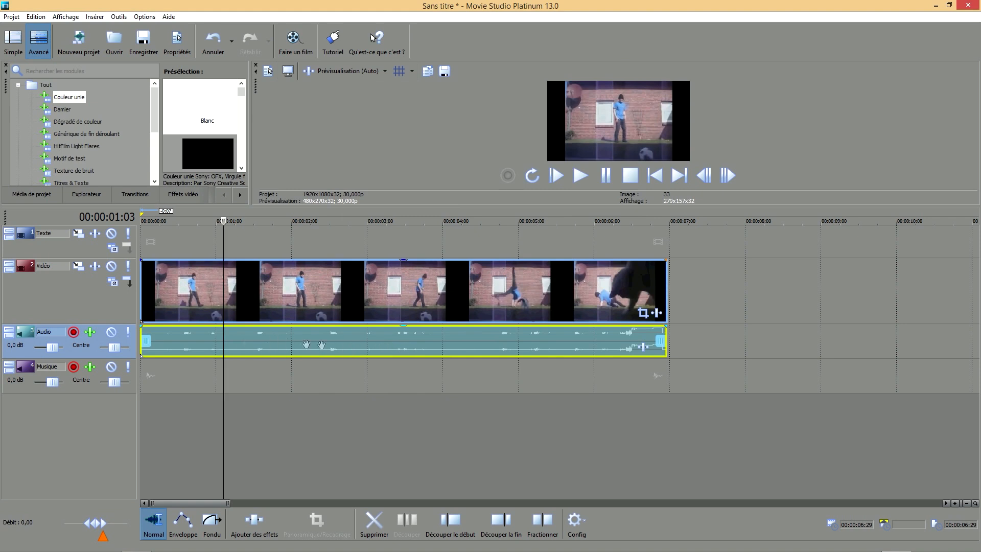
Step: Open the clip's audio event in the Audacity audio editor, view its waveform and close the editor without saving
right_click(357, 344)
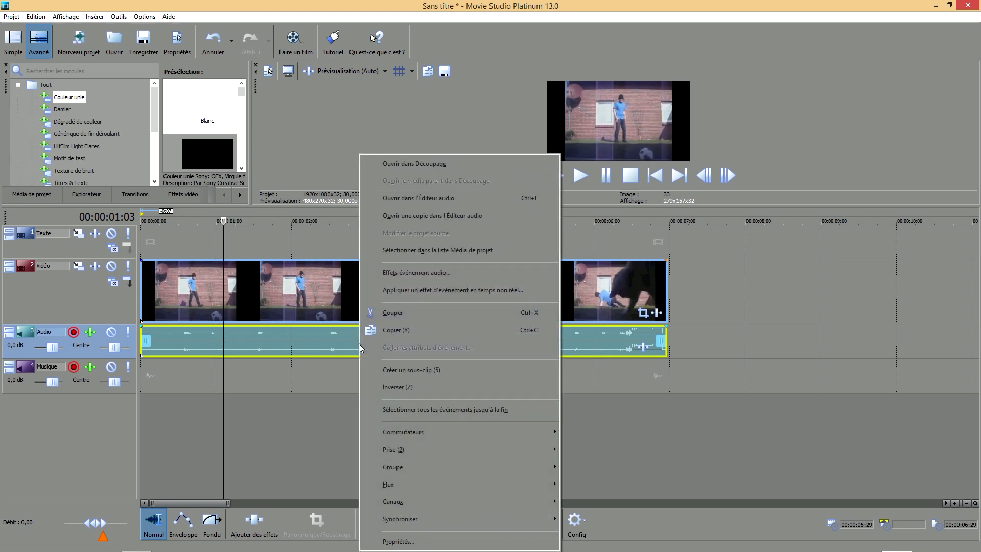
left_click(407, 199)
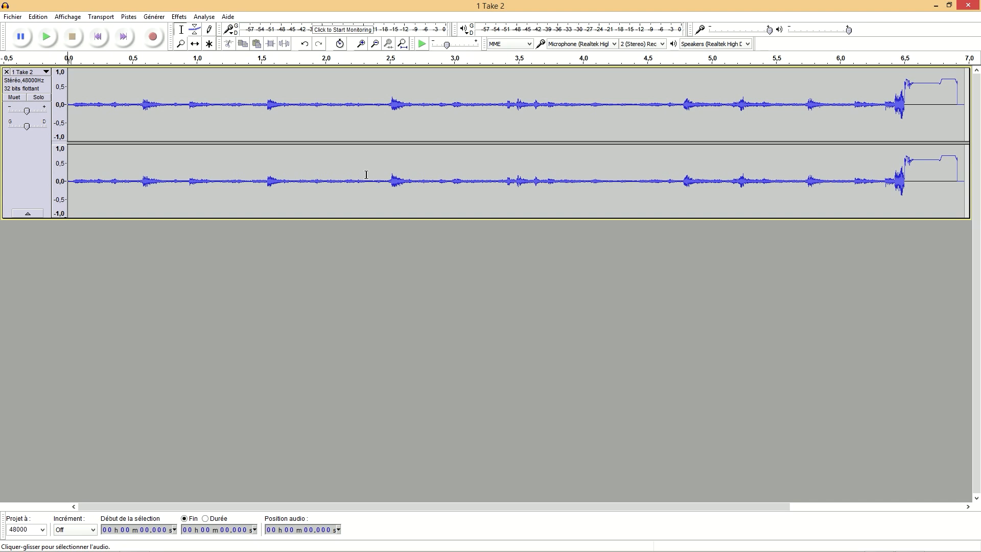
left_click(968, 5)
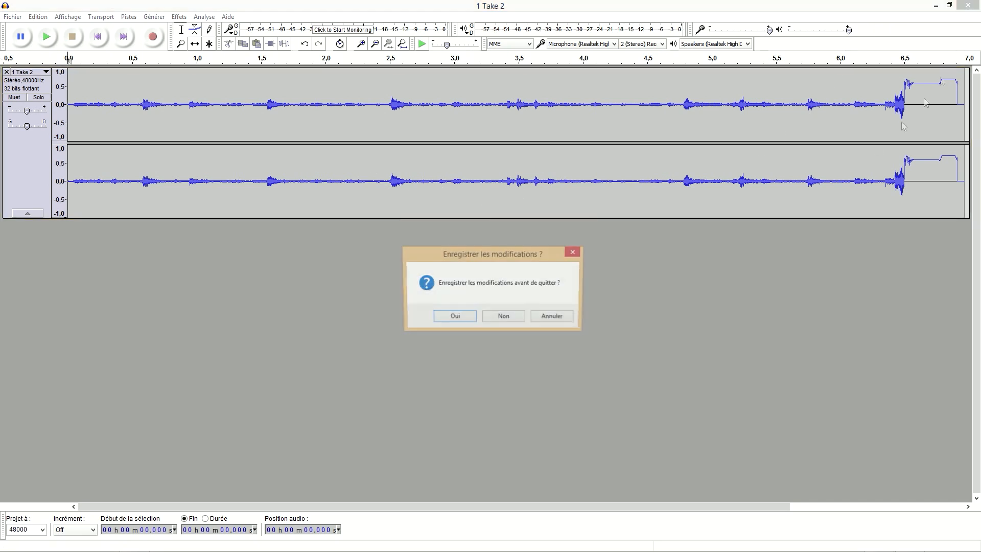
left_click(503, 318)
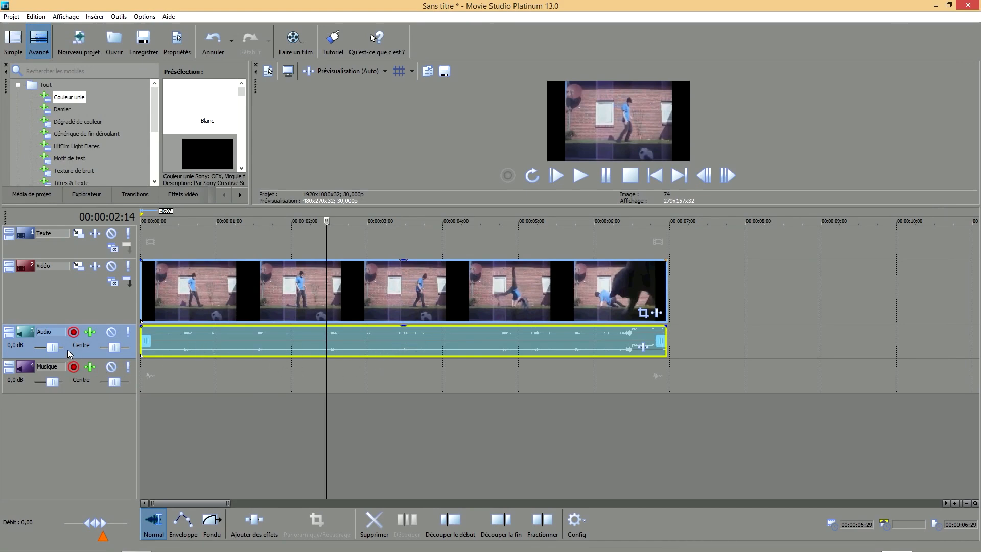
Step: Delete the Audio track together with the clip's sound
right_click(21, 348)
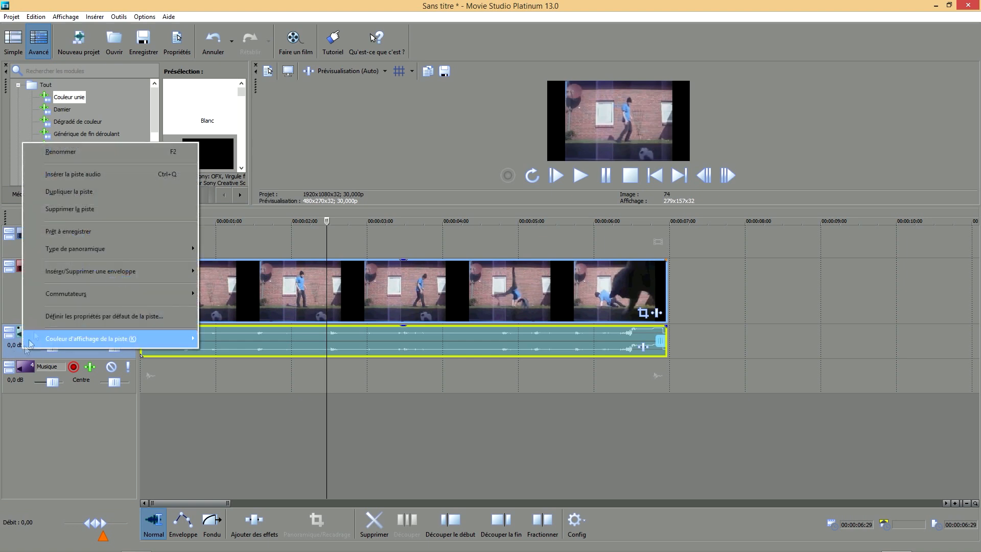
left_click(50, 208)
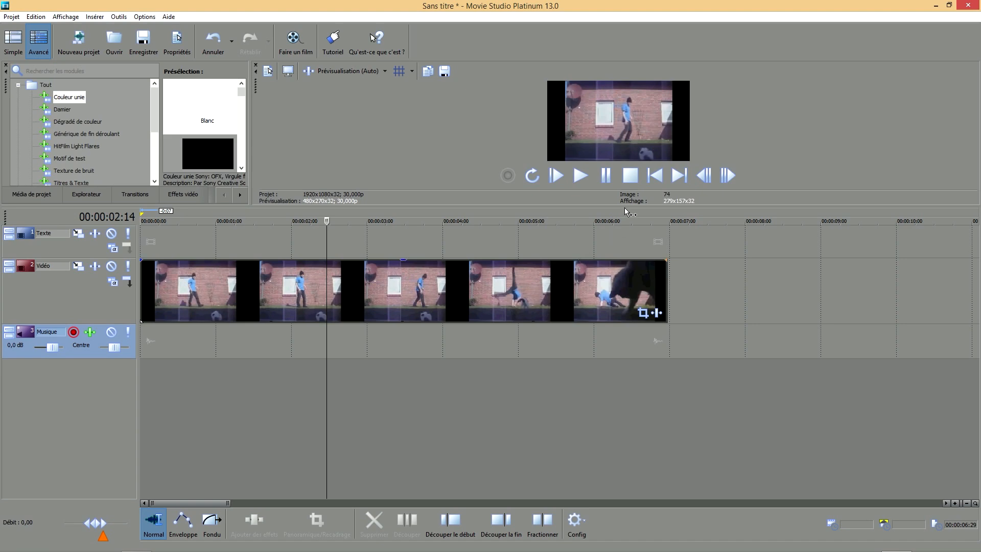
Step: Enlarge the video preview to about 866x487 and play the clip through, pausing after its end
left_click_drag(620, 207, 620, 161)
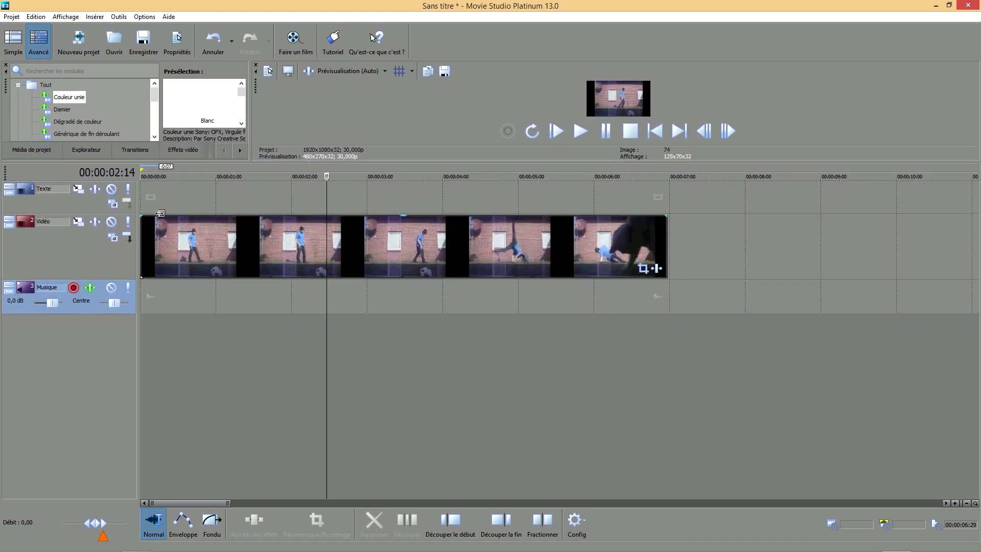
left_click(160, 215)
left_click_drag(527, 159, 488, 373)
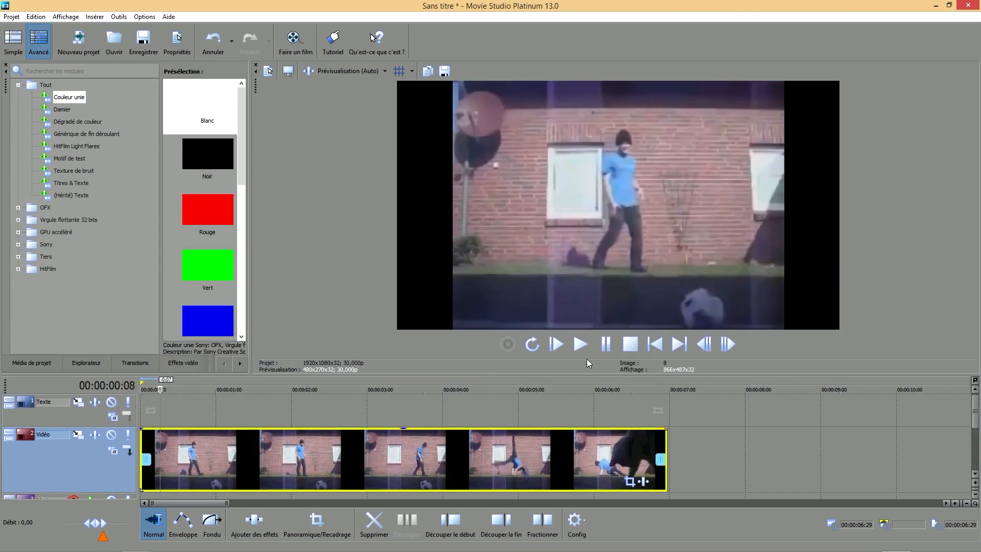
left_click(581, 344)
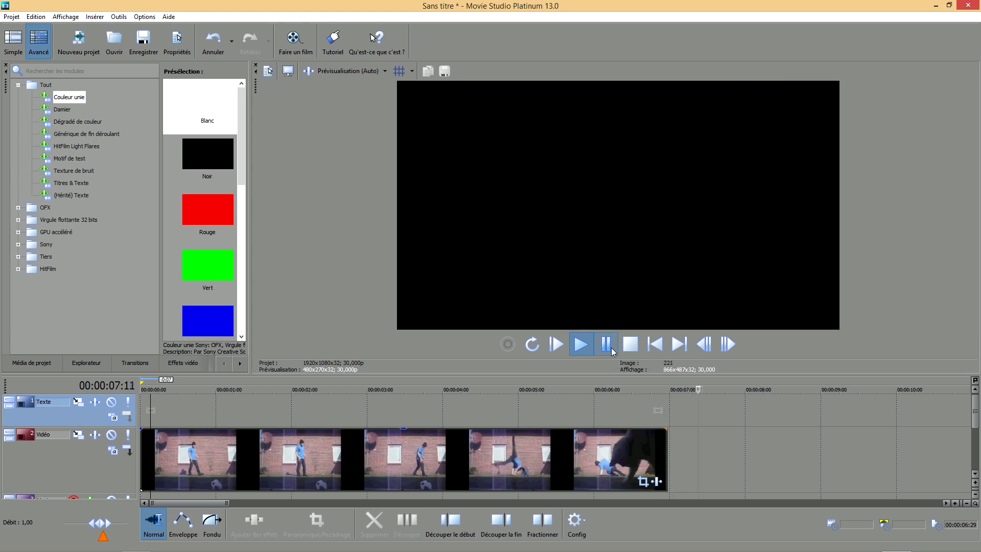
left_click(613, 351)
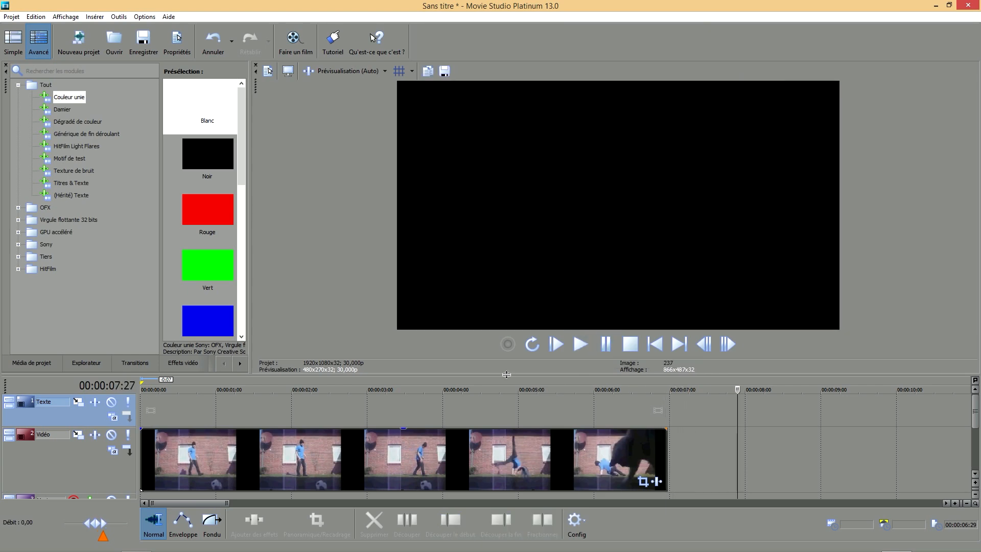
Step: Reduce the video preview to about 681x383 and scrub the playhead through the selected clip to 00:00:05;24
left_click_drag(507, 375, 528, 284)
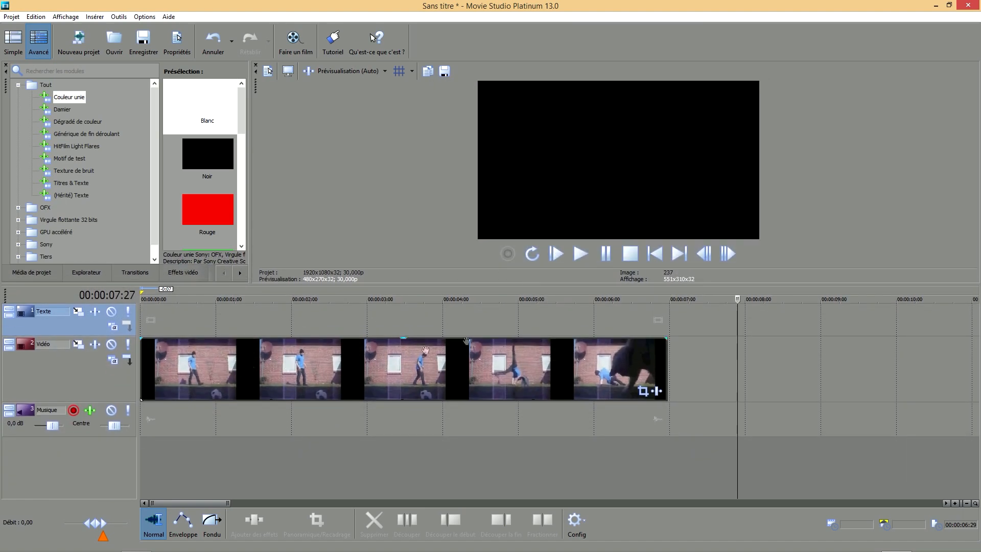
left_click_drag(559, 284, 559, 322)
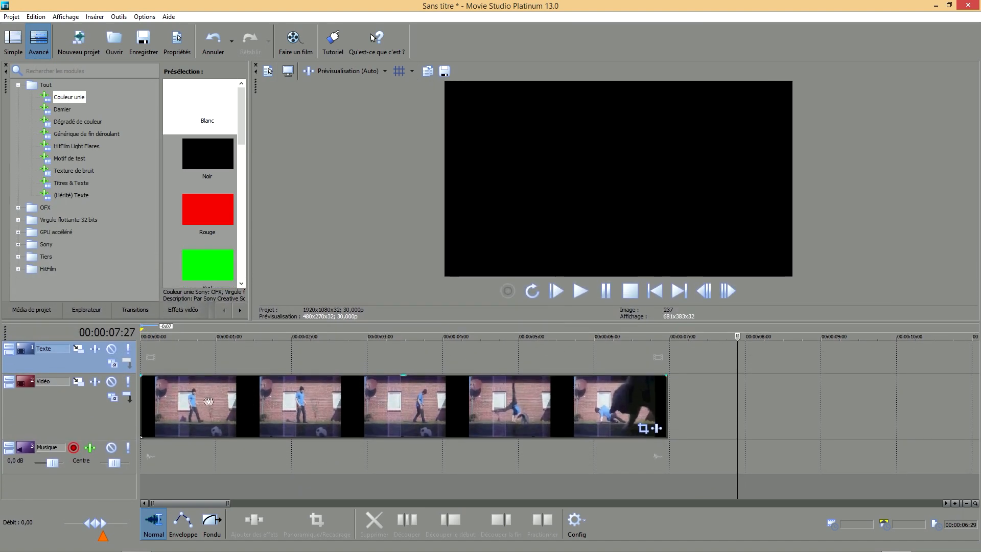
left_click(180, 398)
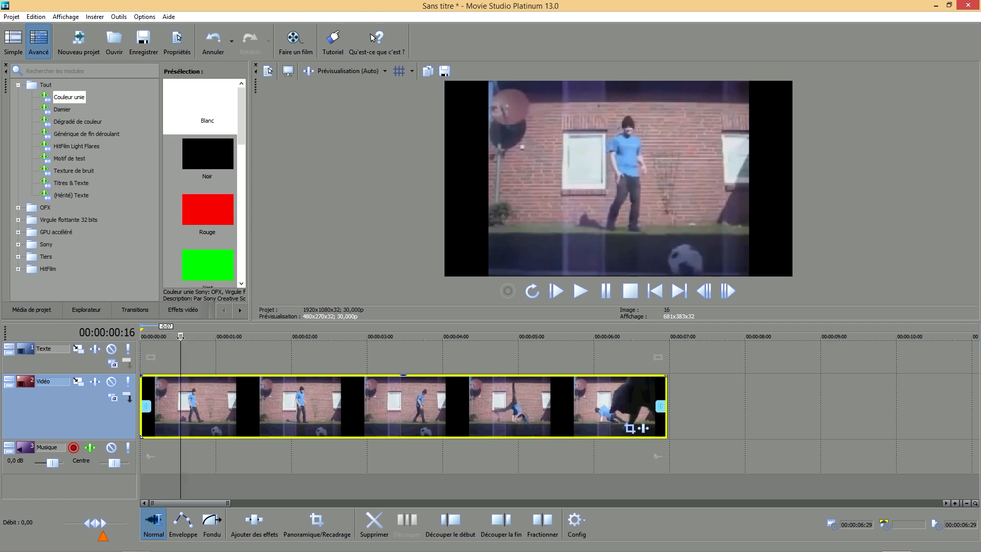
left_click_drag(181, 336, 577, 348)
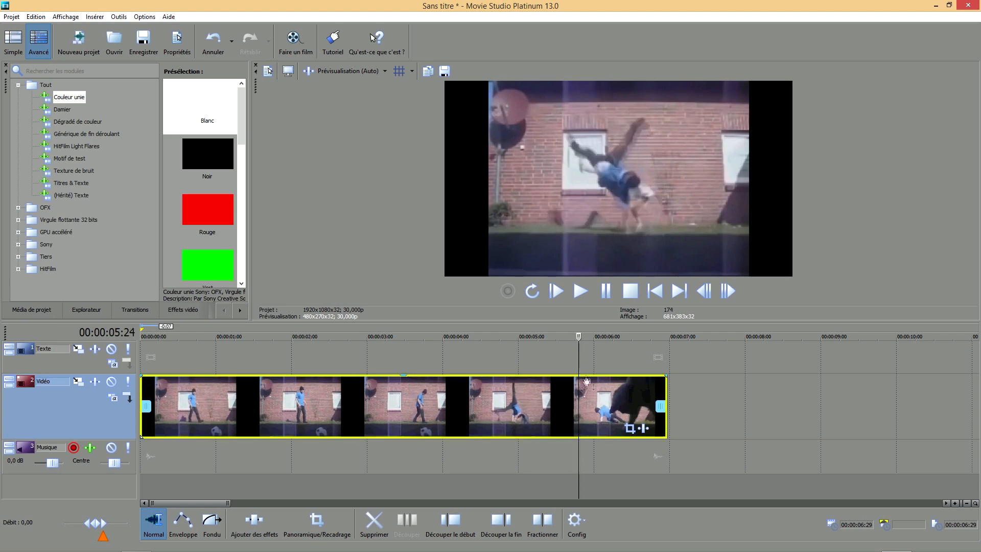
Step: Split the video clip at 00:00:05;24 and select each of the two parts in turn
left_click(543, 524)
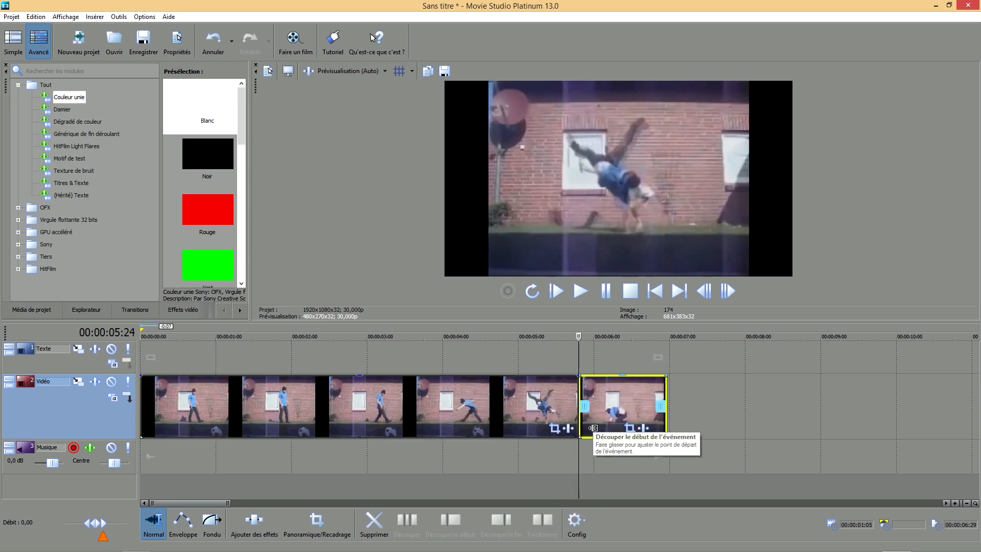
left_click(467, 415)
left_click(621, 409)
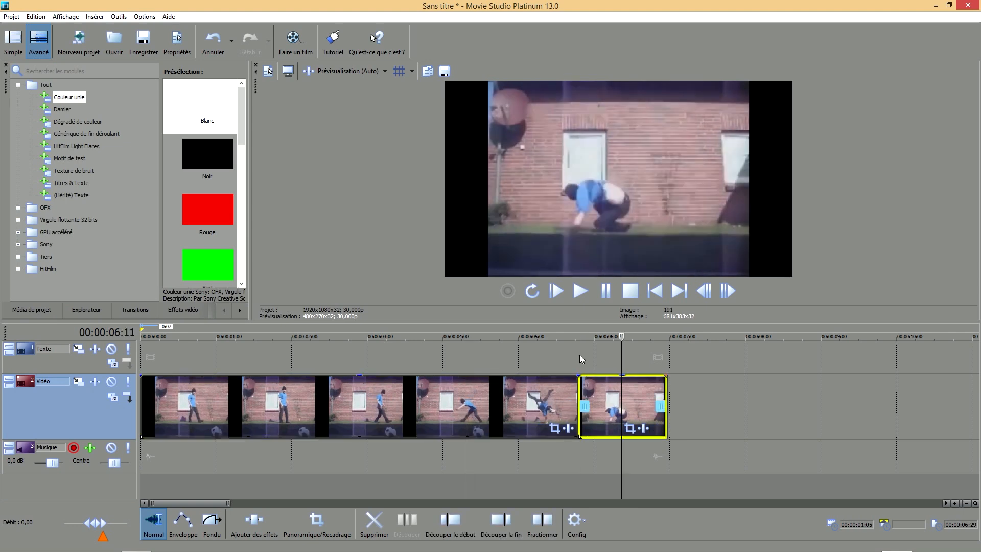
left_click(535, 391)
left_click_drag(535, 343, 514, 343)
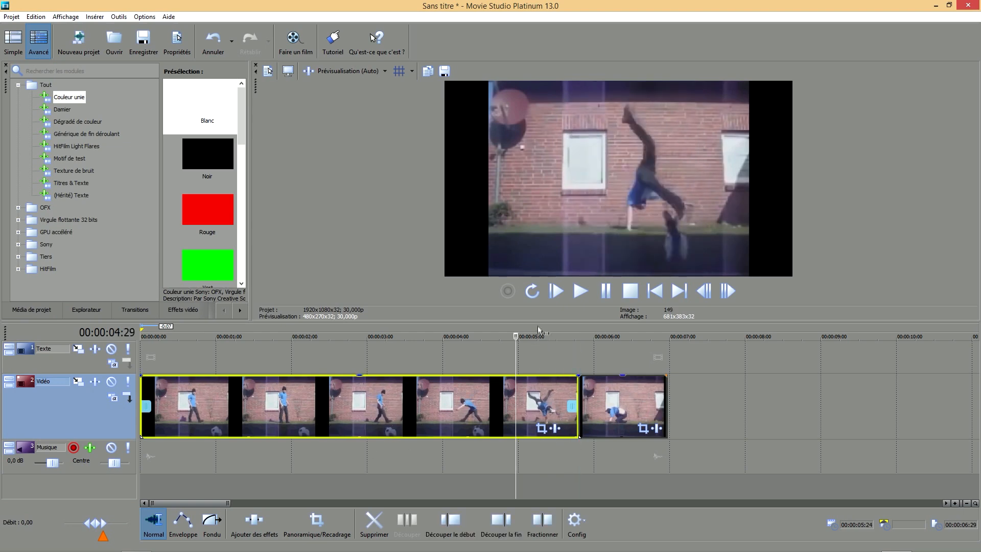
Step: Reduce the video preview to about 503x283 and move the second clip part along the Video track to start at about 19 seconds
left_click_drag(536, 322, 536, 266)
left_click(627, 369)
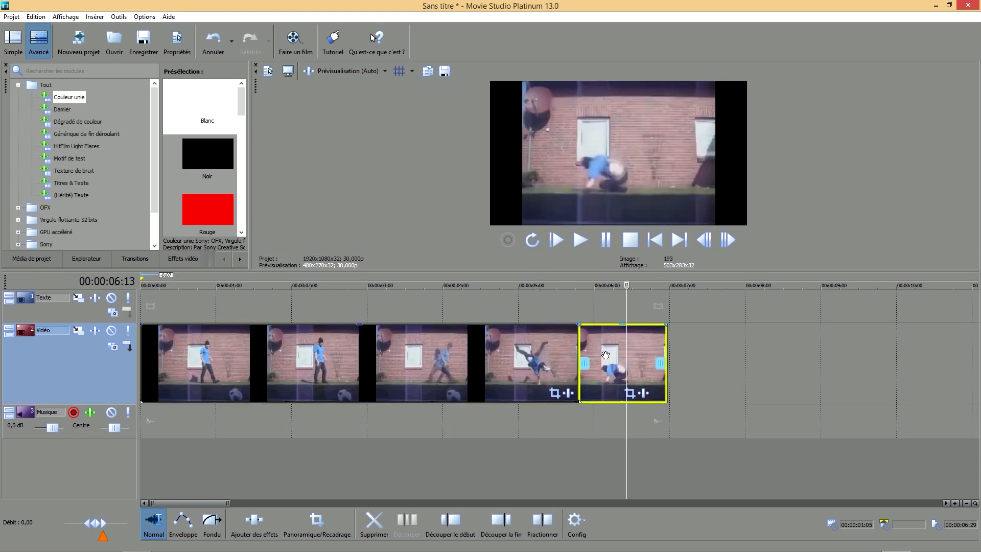
left_click_drag(606, 354, 911, 355)
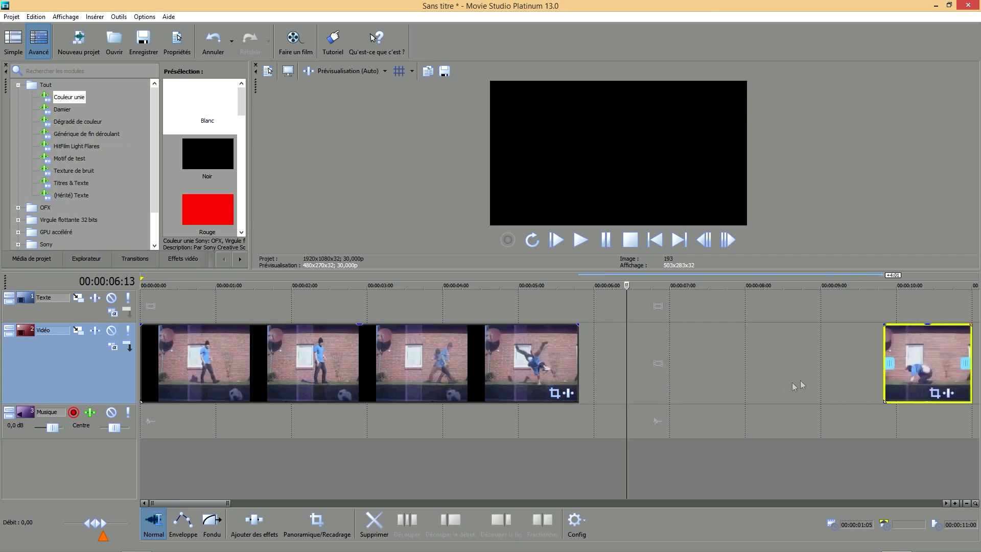
scroll(636, 369, "down", 2)
scroll(636, 369, "down", 1)
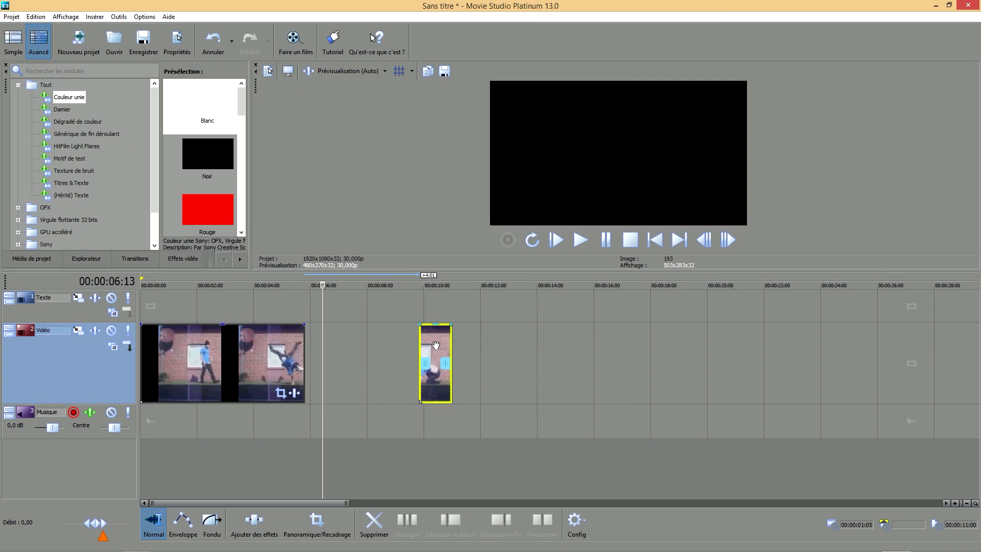
left_click_drag(436, 345, 687, 346)
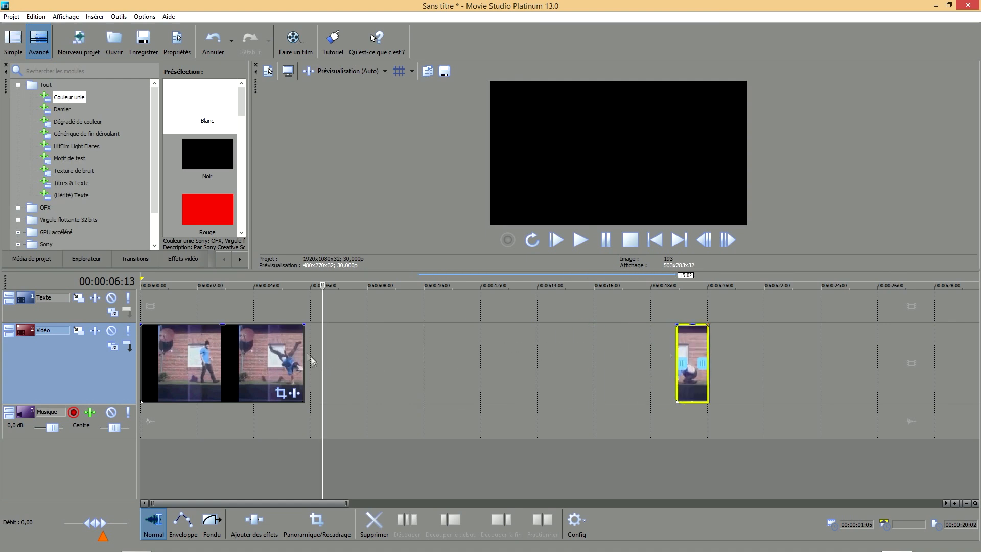
Step: Time-stretch the first clip part to about 23 seconds and play its opening seconds from the start
left_click(296, 317)
scroll(345, 376, "up", 3)
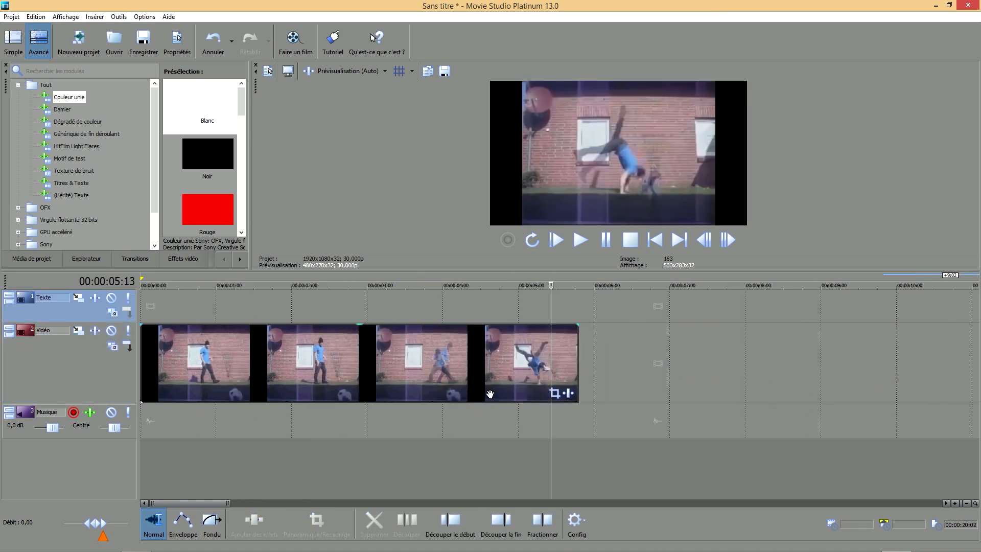
left_click(498, 365)
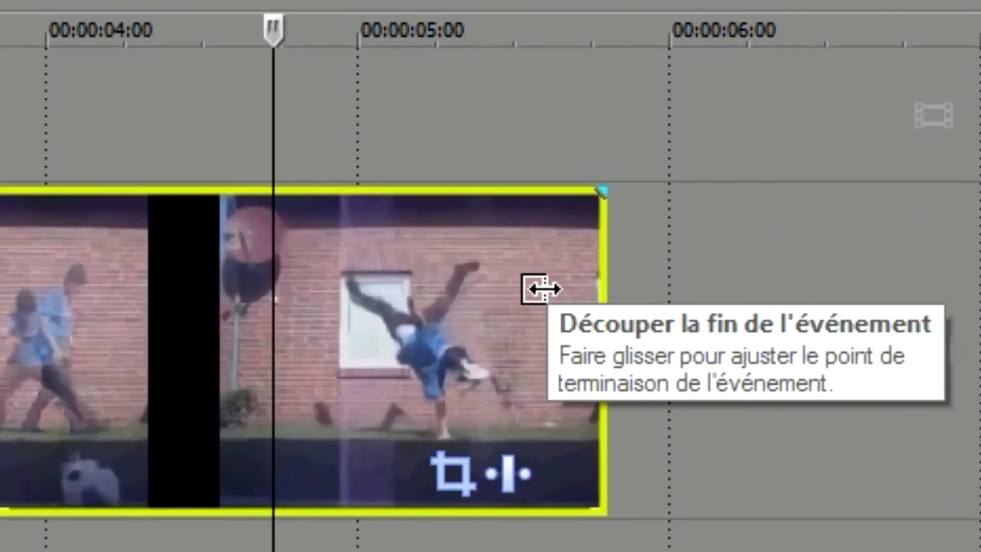
key("ctrl")
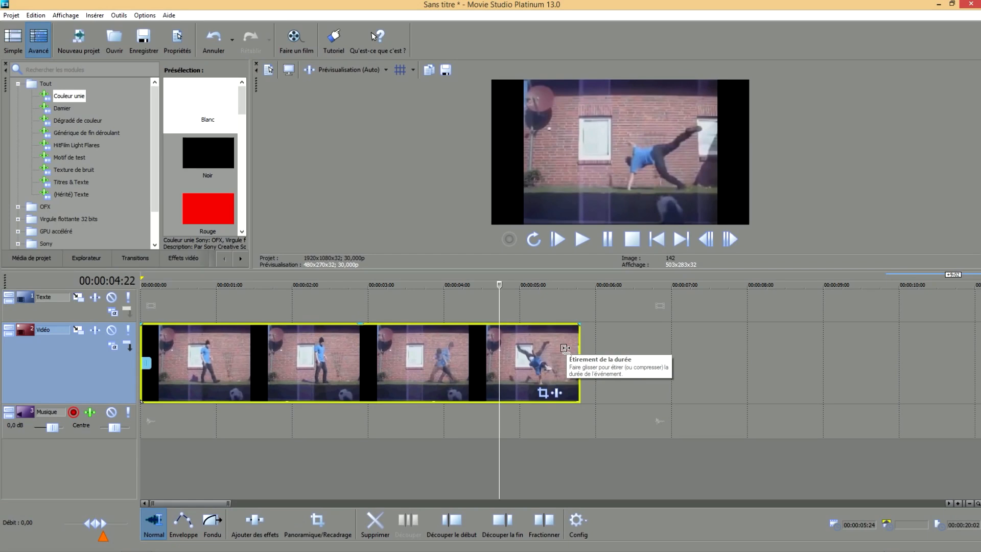
left_click_drag(565, 347, 977, 347)
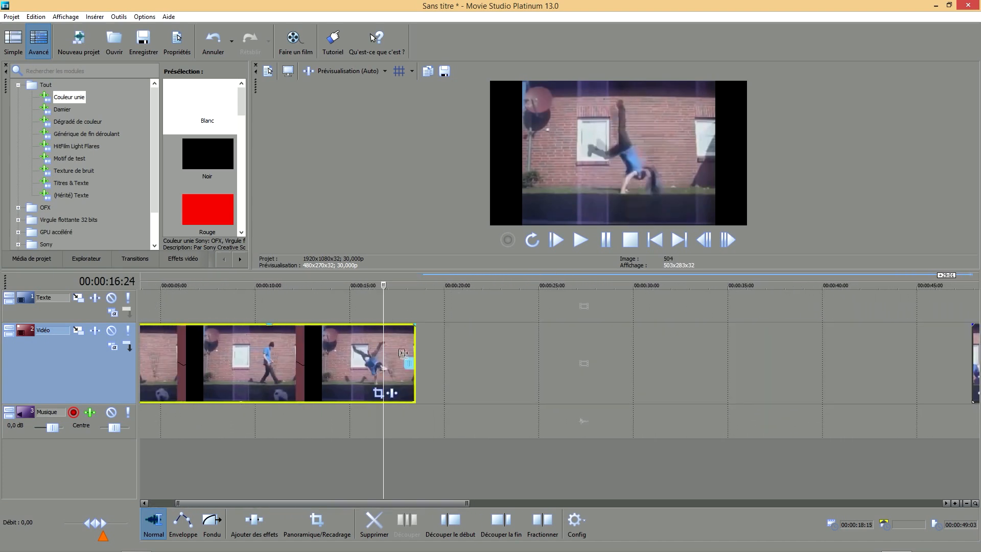
left_click_drag(410, 346, 682, 339)
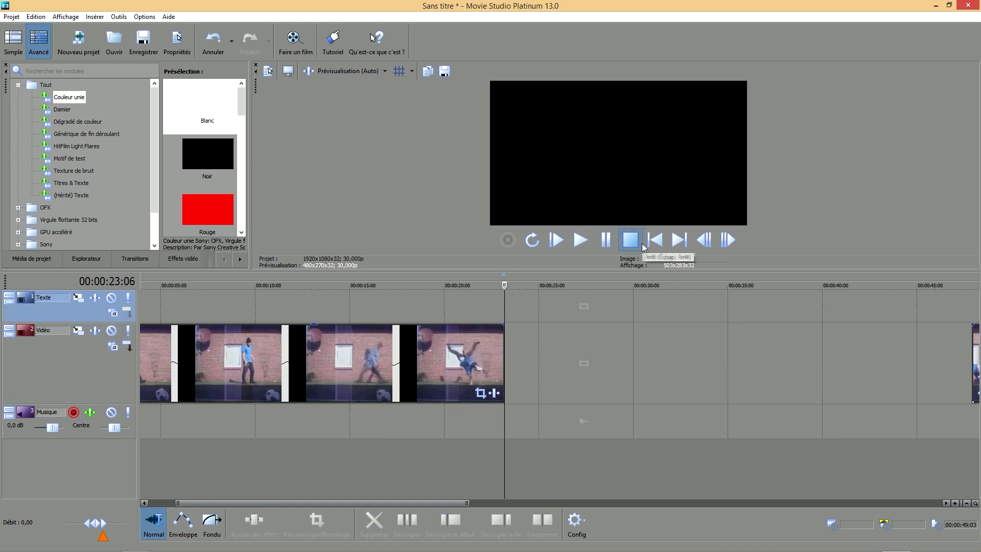
left_click(655, 240)
left_click(580, 240)
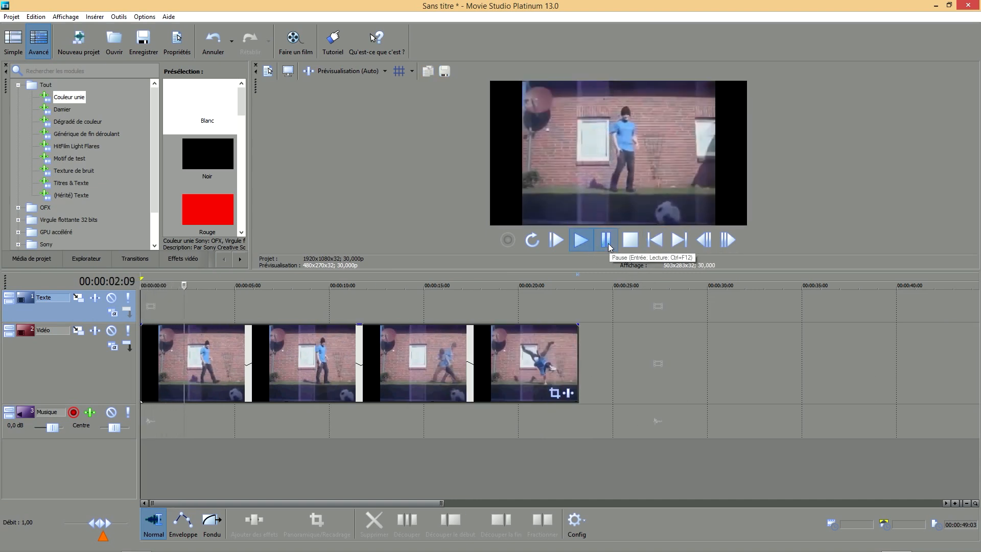
left_click(609, 246)
Step: Time-compress the stretched first clip part to a duration of 00:00:17;12 and play its opening seconds
left_click(540, 360)
left_click_drag(577, 344, 465, 345)
left_click(655, 239)
left_click(580, 241)
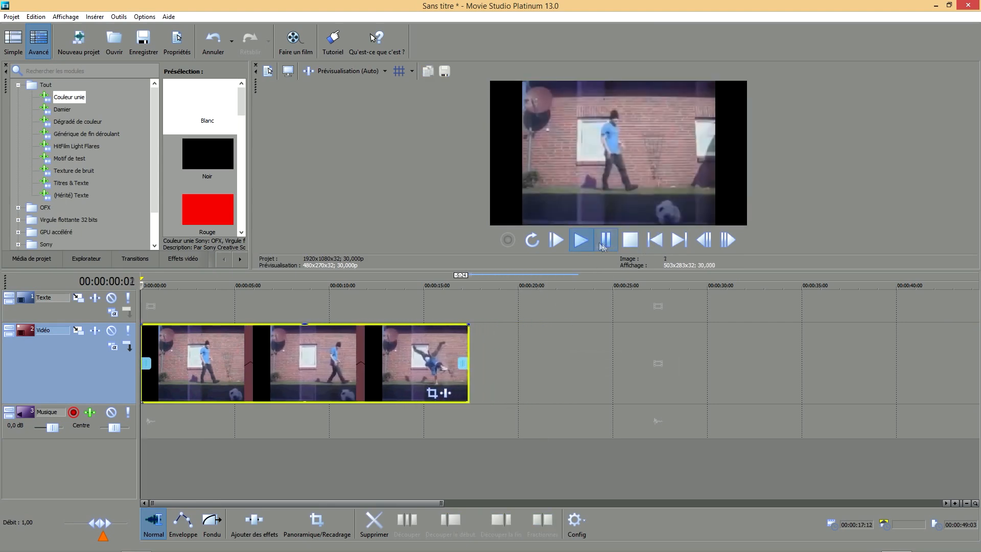
left_click(606, 247)
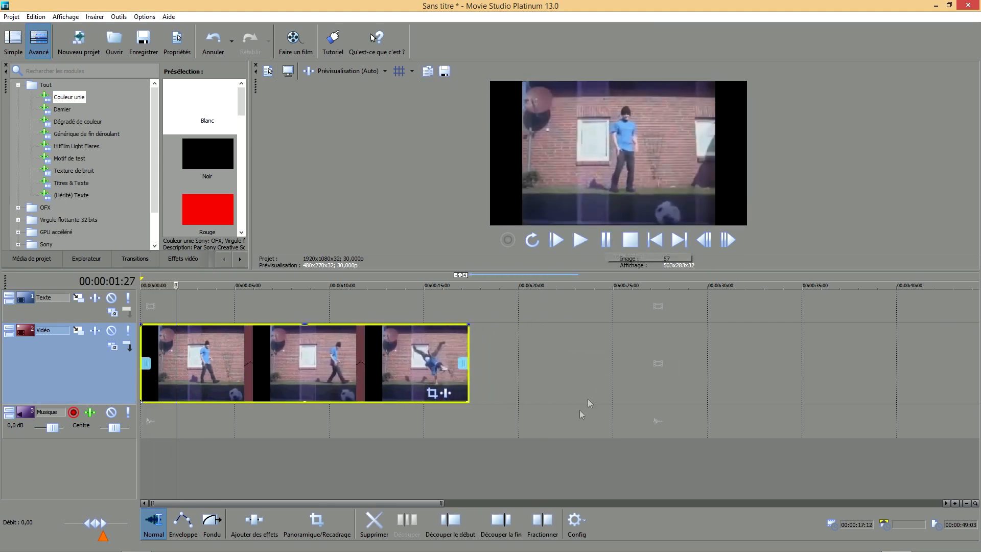
Step: Move the detached second clip part back against the end of the first part and place the playhead near the junction
left_click_drag(398, 506, 499, 495)
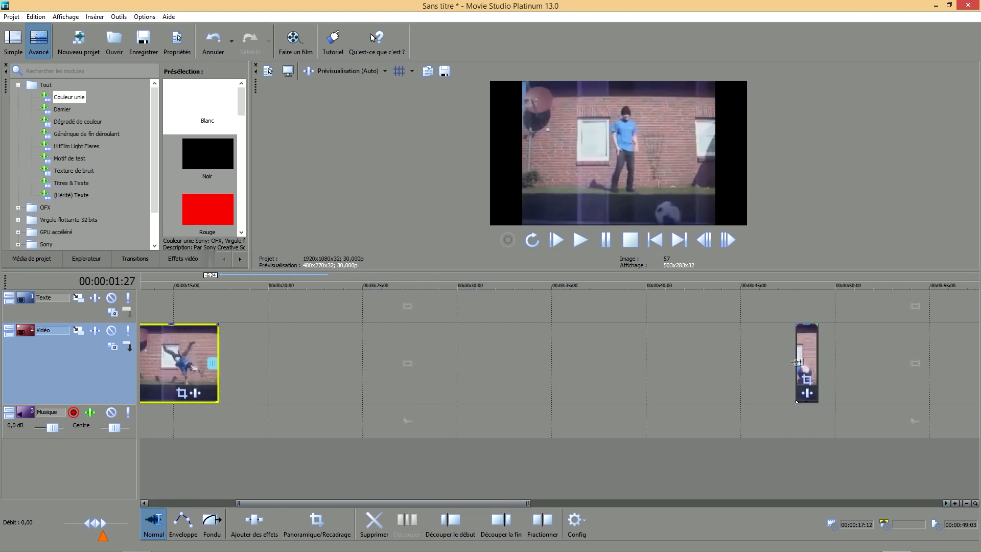
left_click(808, 345)
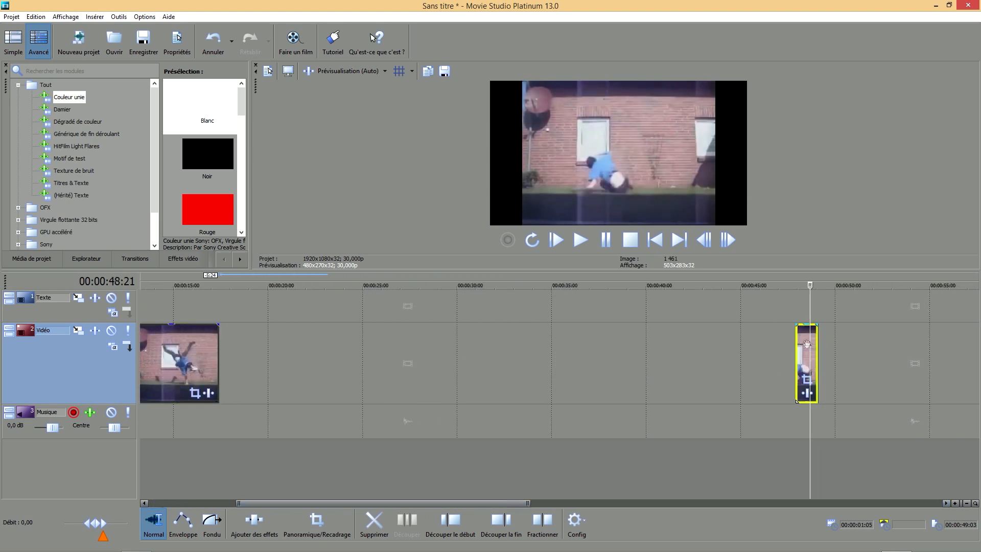
left_click_drag(806, 344, 794, 343)
left_click_drag(358, 351, 223, 316)
left_click(224, 316)
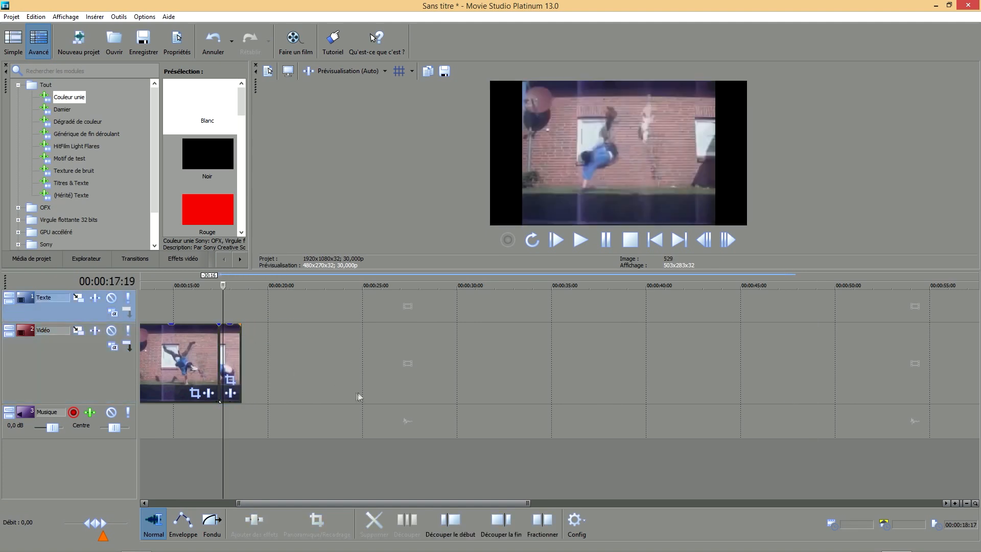
key("Up")
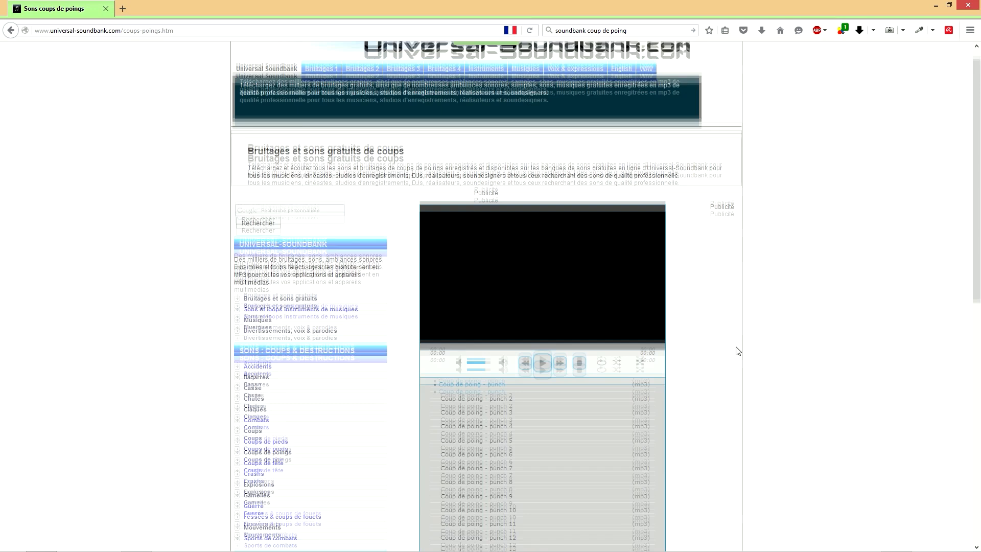
Step: In the browser, look through Universal-Soundbank's list of punch sounds, preview Face punch 3 and stop playback
scroll(741, 342, "down", 3)
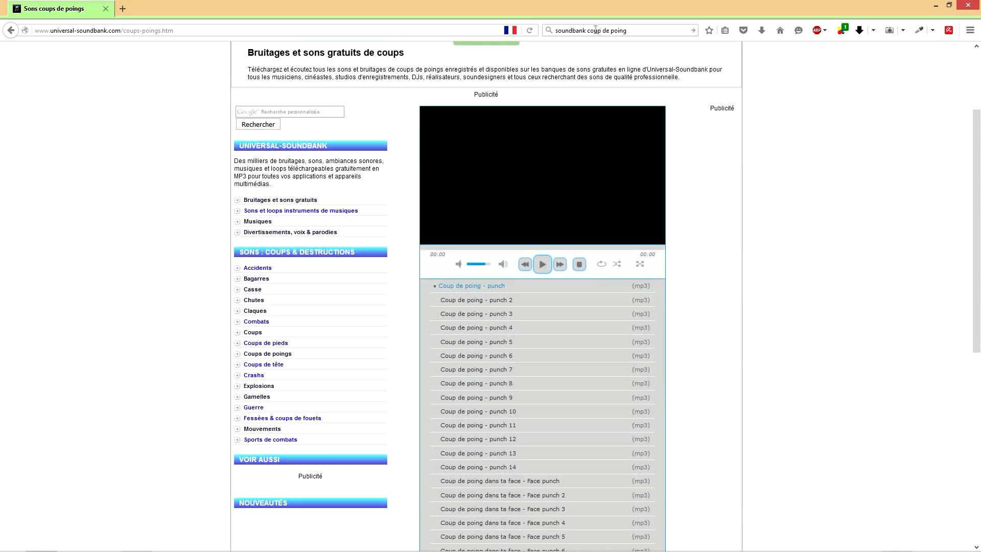
scroll(702, 377, "down", 4)
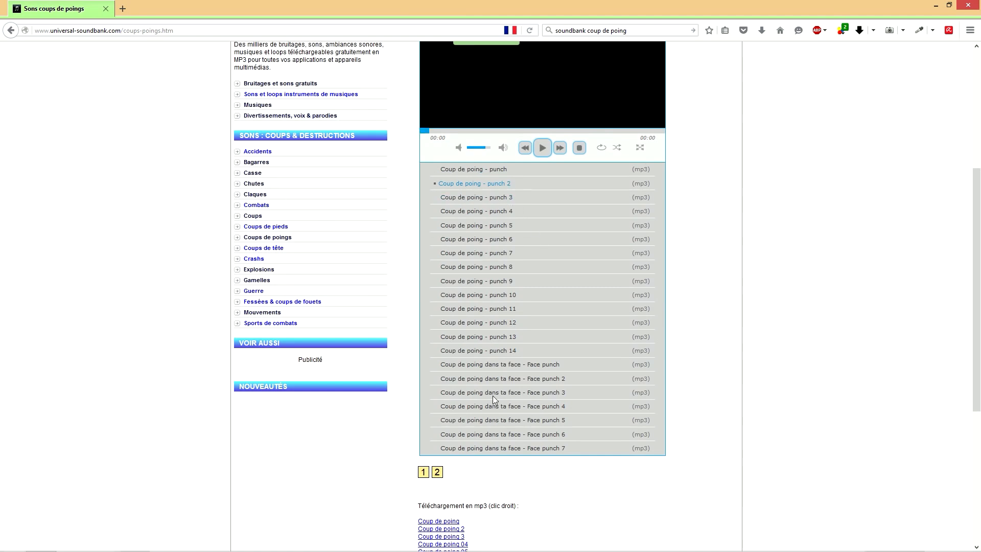
left_click(493, 393)
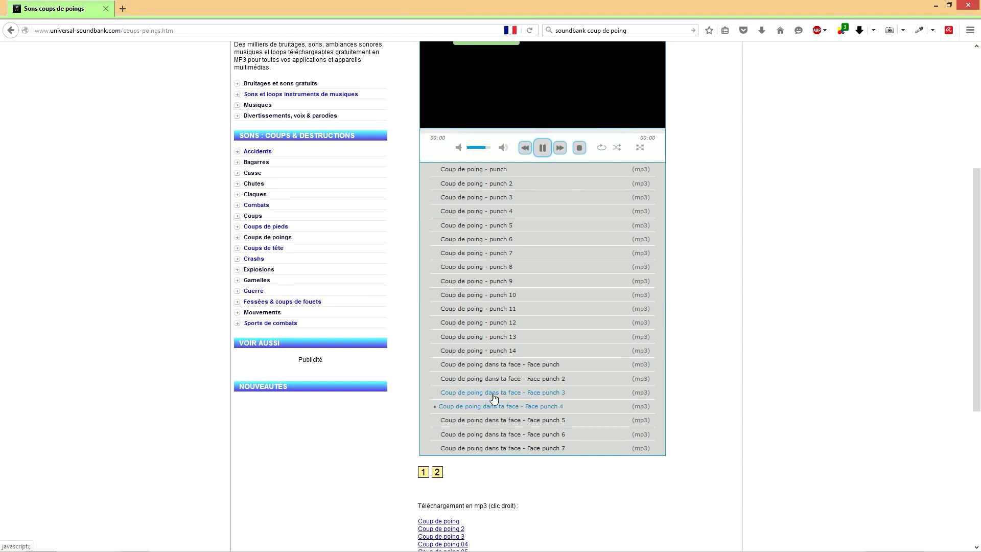
left_click(543, 148)
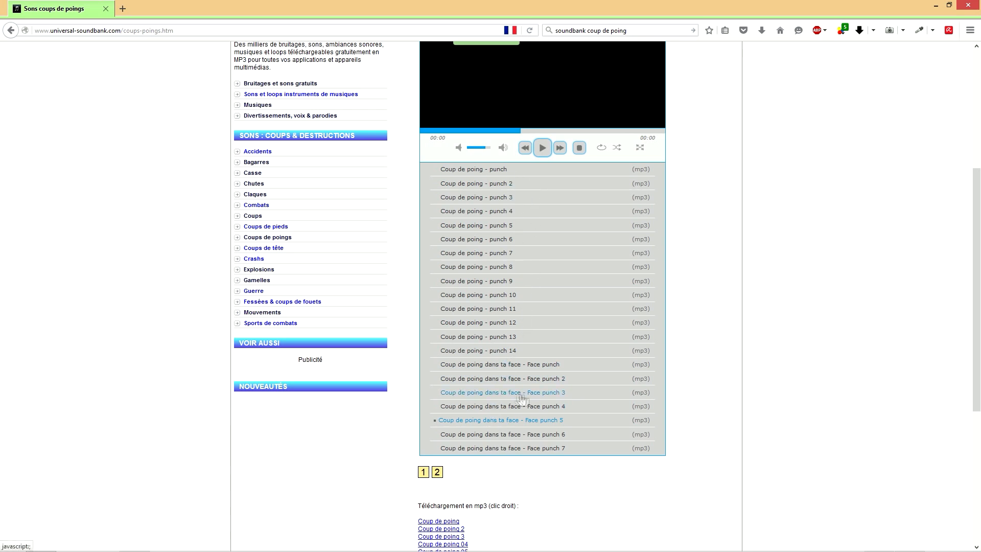
Step: Download one of the "Coup de poing" MP3 sounds as 3451.mp3 into the Bruitage folder of Montage movie studio
scroll(418, 380, "down", 5)
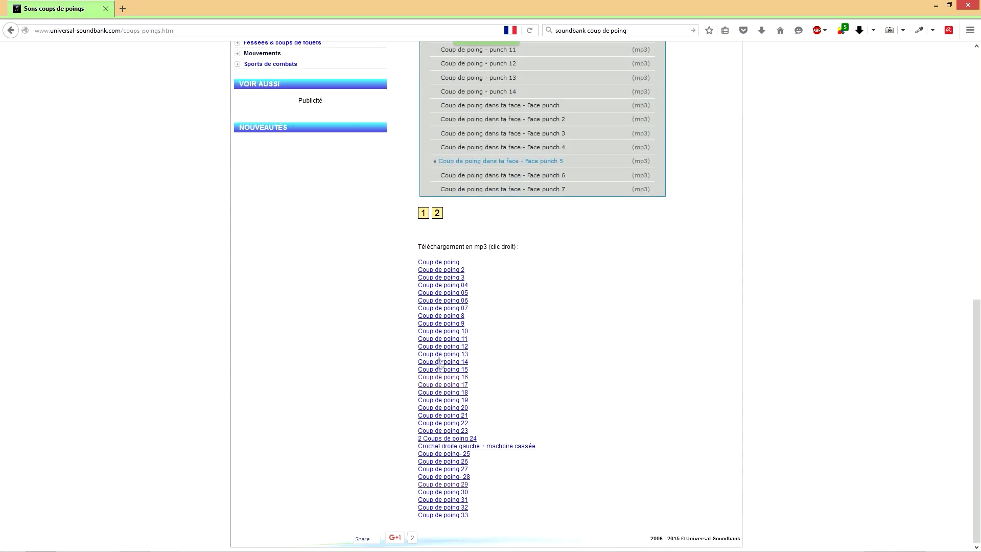
right_click(451, 390)
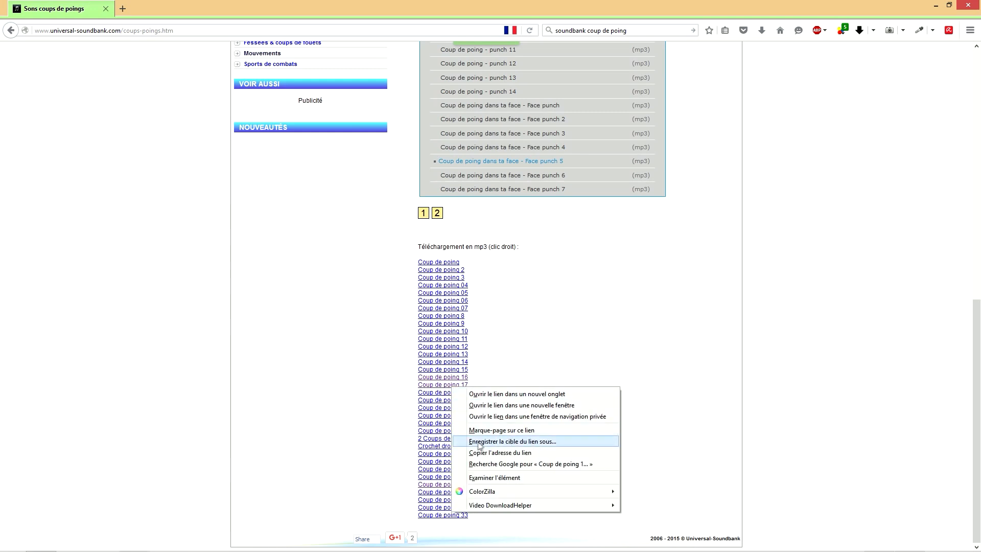
left_click(501, 442)
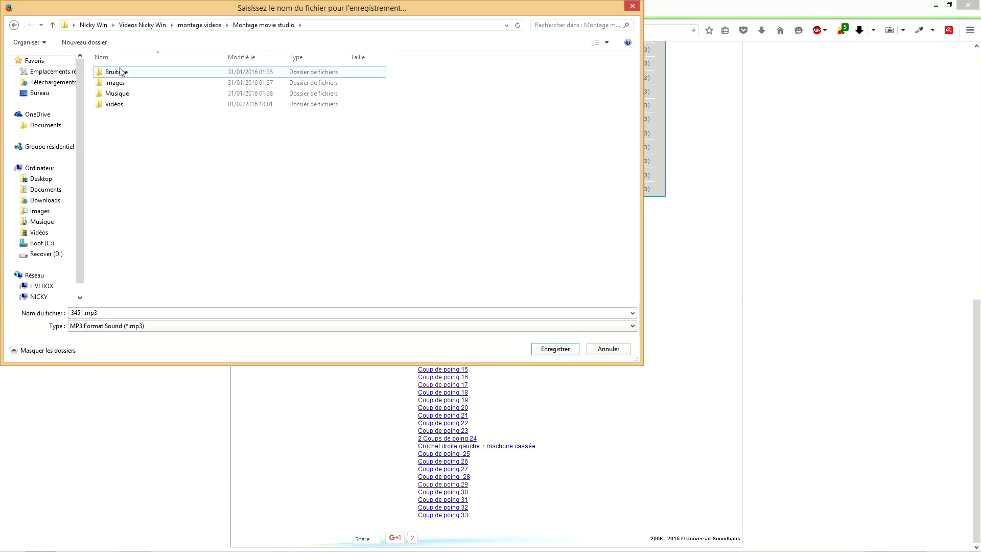
double_click(123, 75)
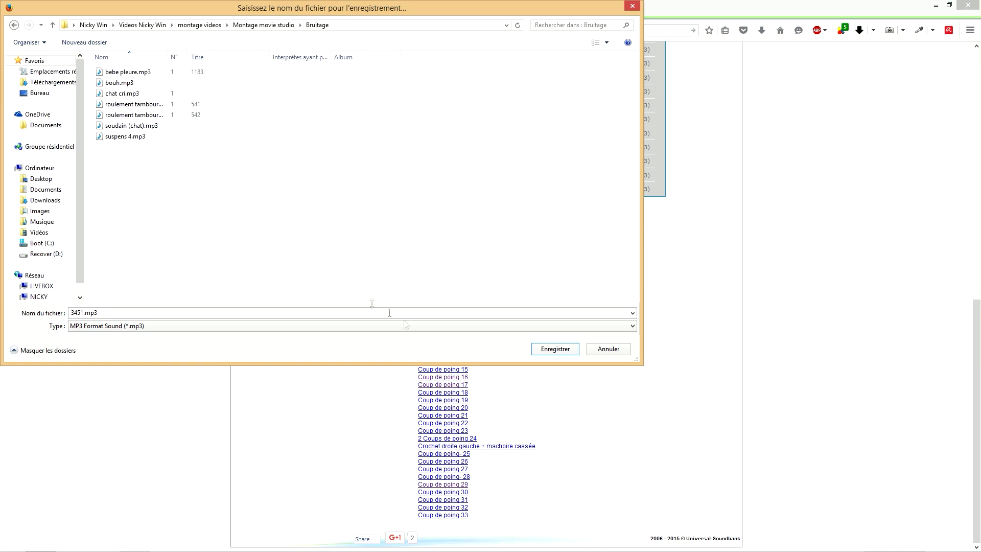
left_click(554, 349)
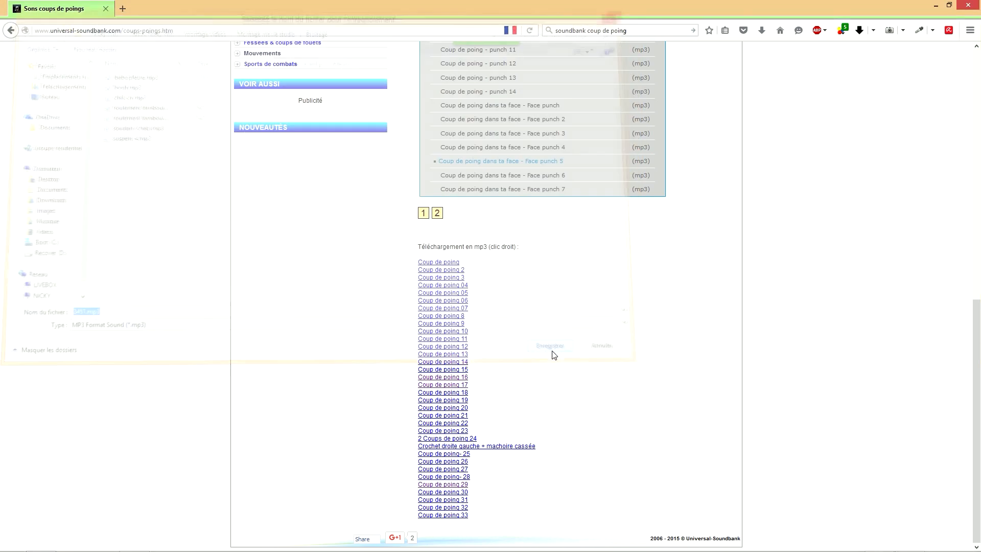
Step: Browse the sound bank's category headings and its list of punch sounds
scroll(649, 357, "up", 7)
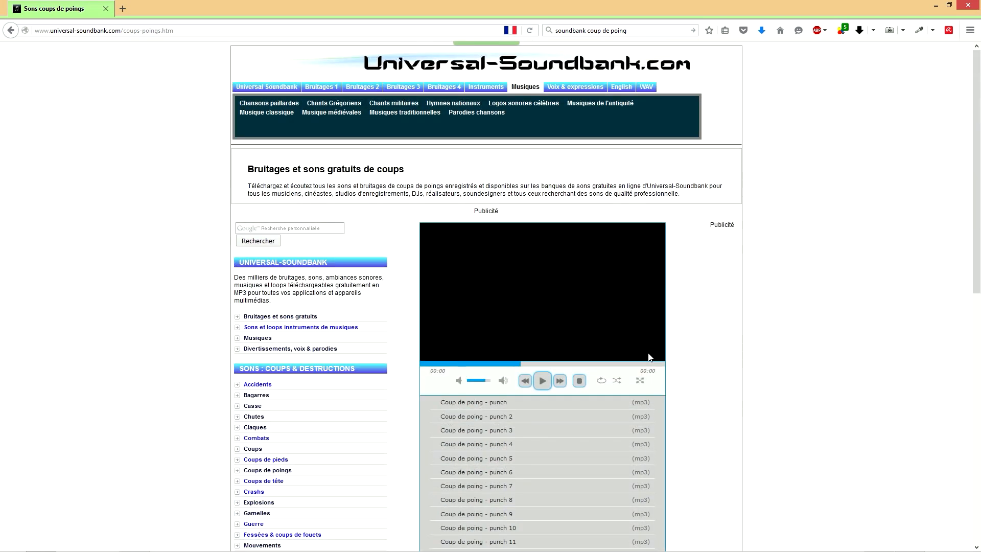
mouse_move(352, 90)
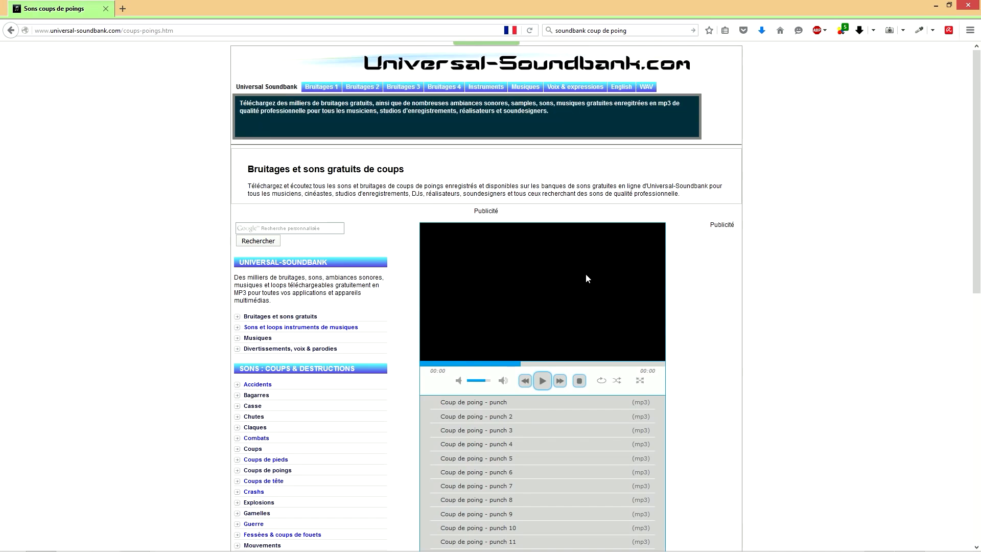
scroll(666, 415, "down", 5)
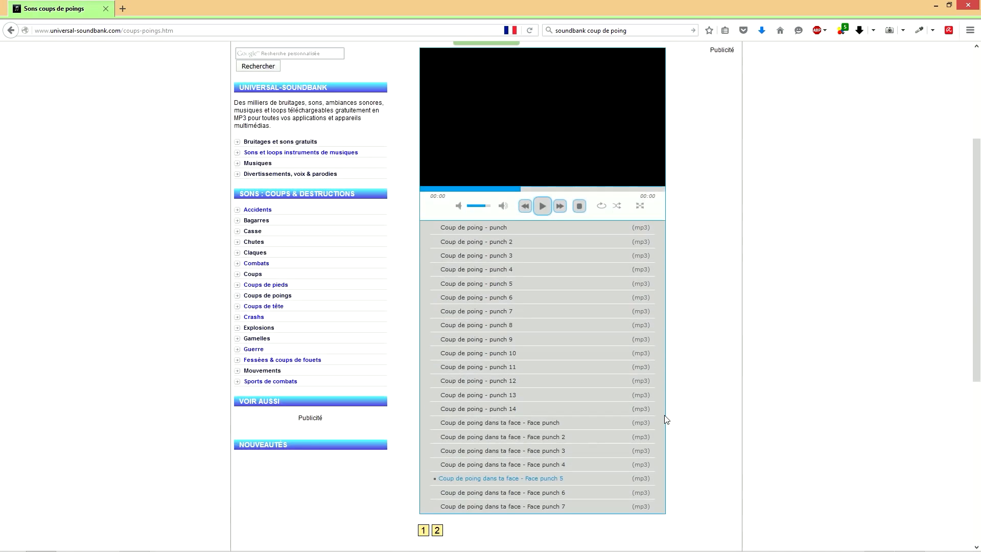
scroll(666, 416, "up", 5)
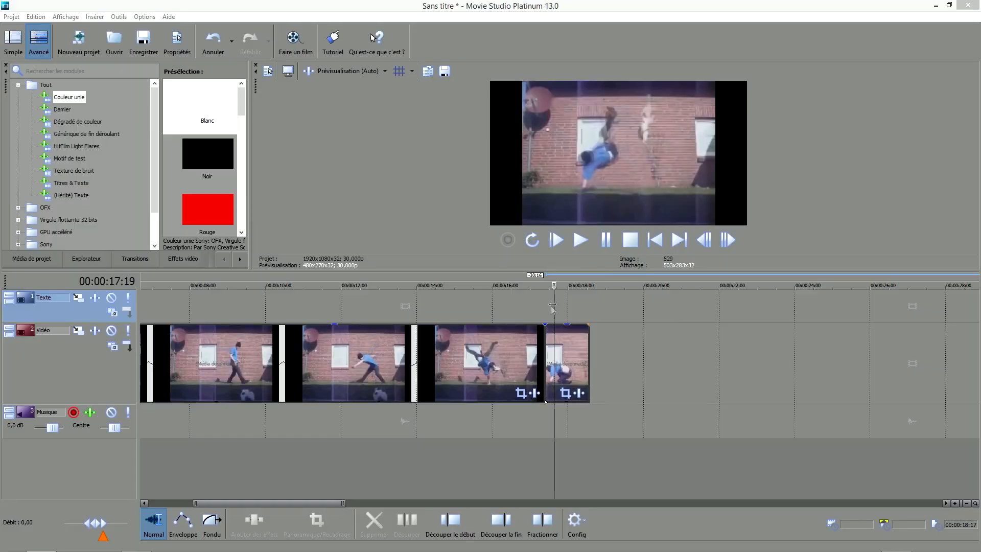
Step: Add 3451.mp3 from the Bruitage folder to the Musique track at the cut between the two clip parts, at 00:00:17:12
left_click(545, 303)
scroll(546, 293, "up", 2)
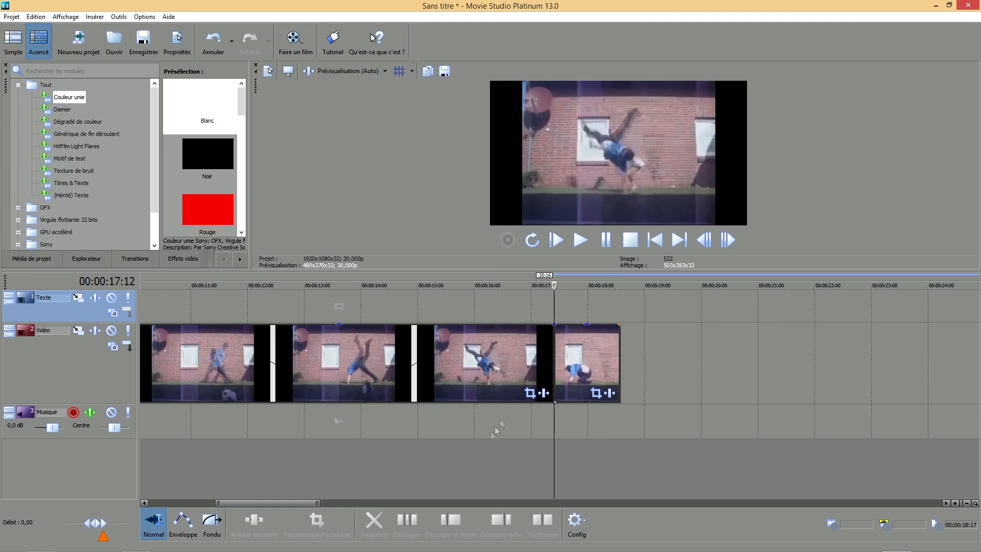
key("alt+Tab")
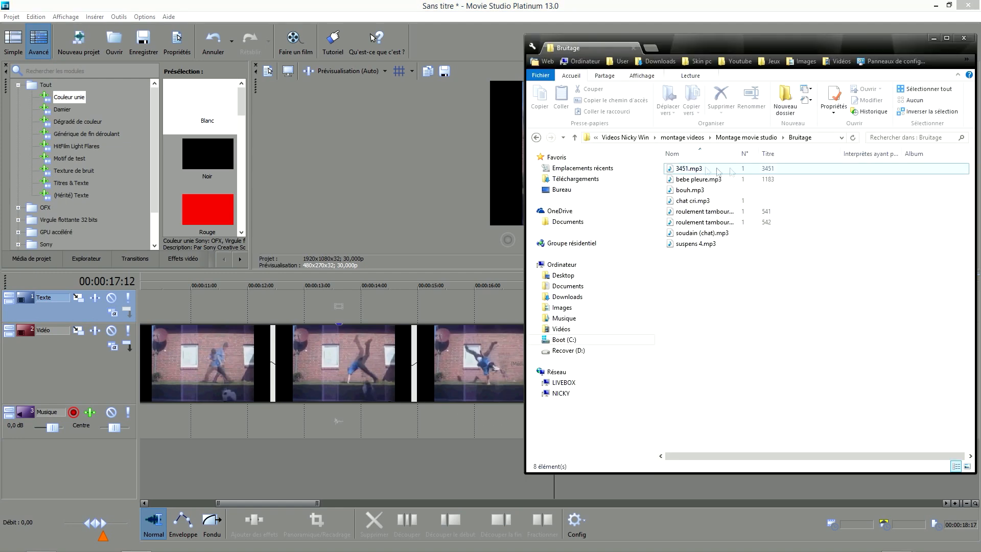
left_click(682, 170)
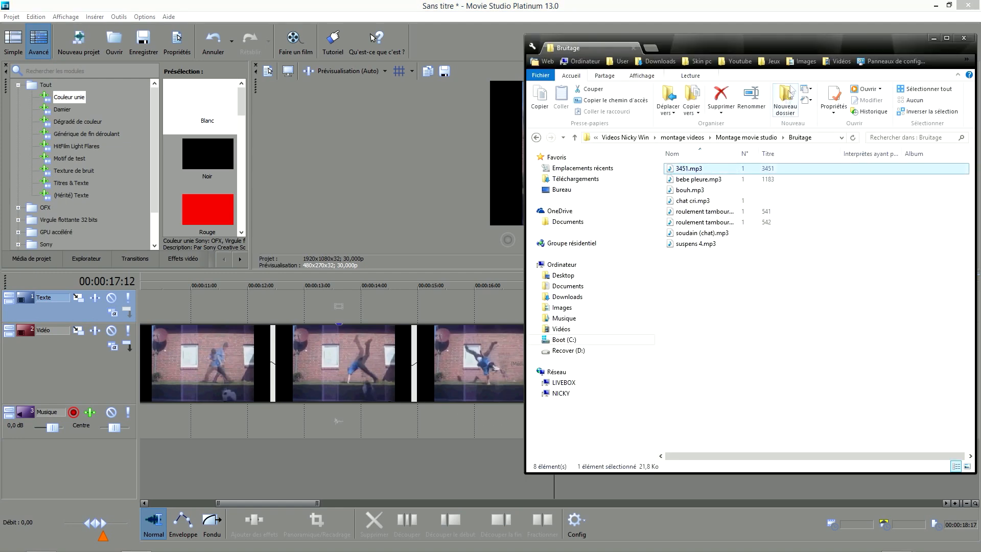
left_click_drag(801, 47, 932, 58)
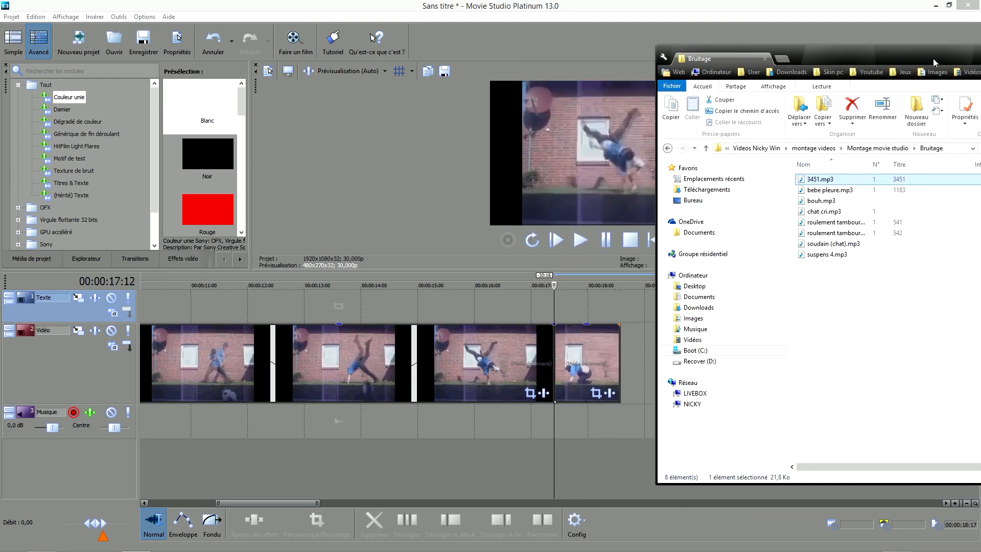
left_click_drag(819, 180, 560, 421)
left_click_drag(839, 52, 819, 50)
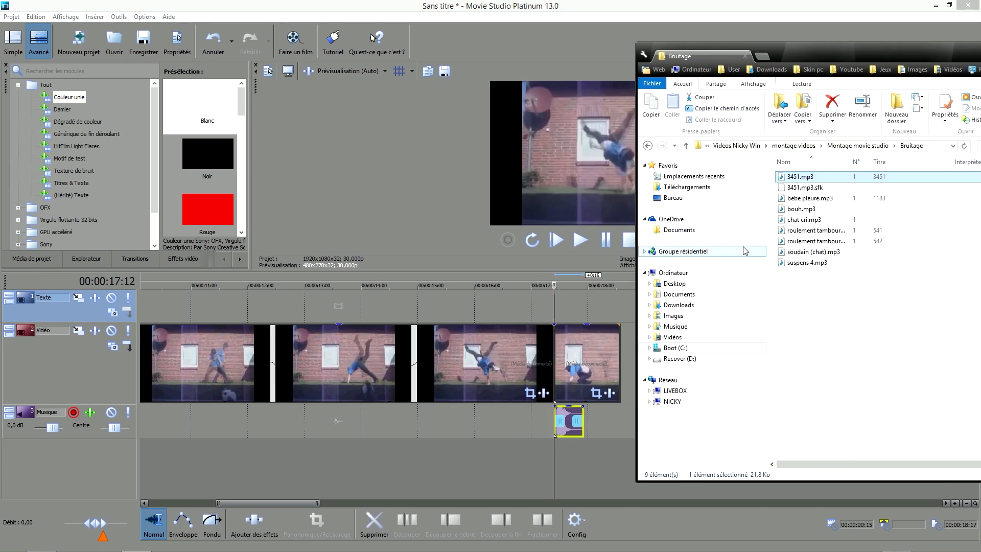
left_click(76, 460)
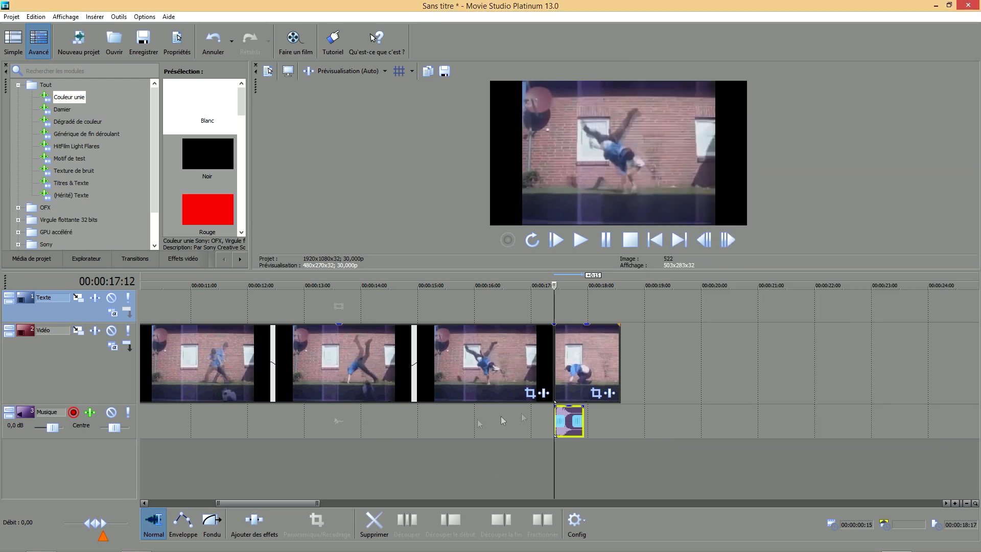
Step: Insert a new audio track above the Musique track
left_click(7, 435)
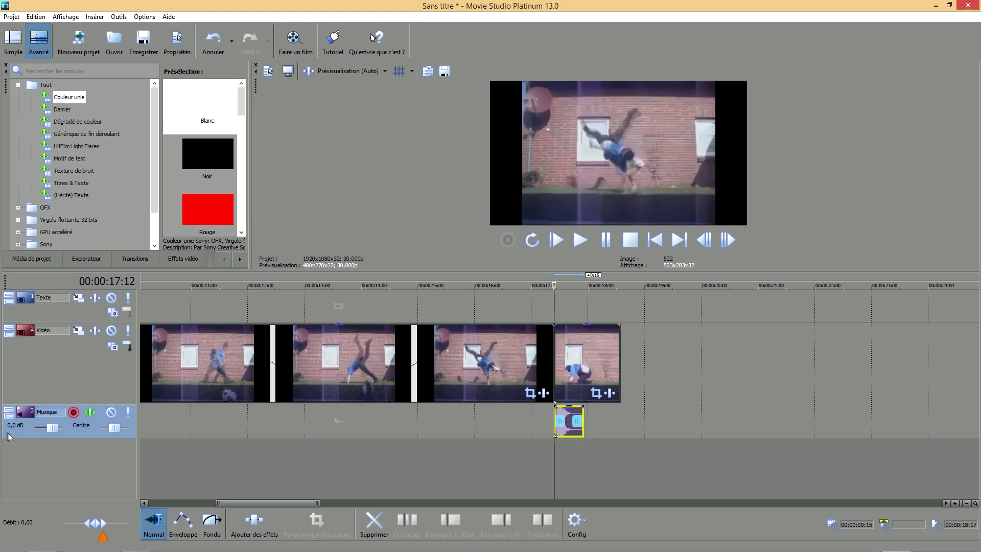
right_click(11, 434)
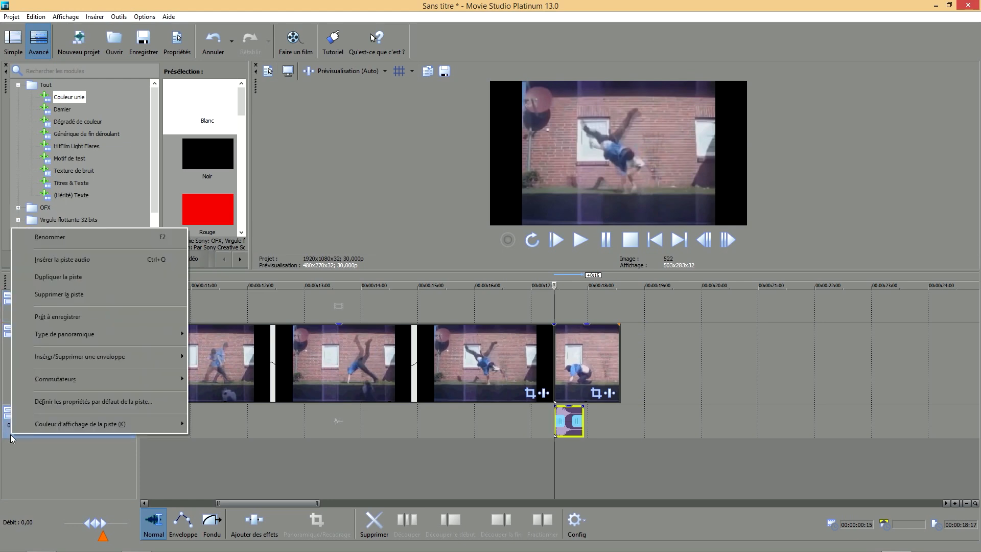
left_click(80, 260)
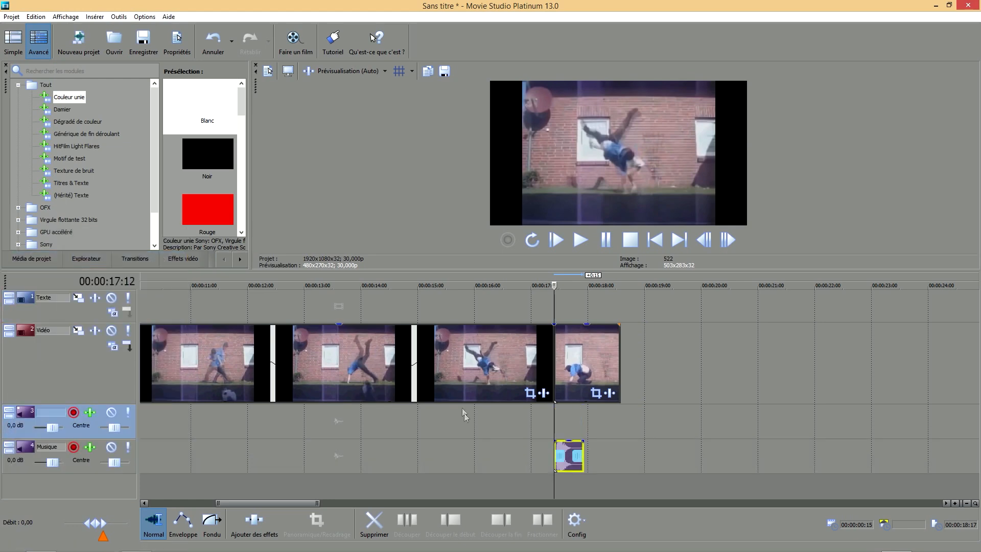
Step: Add chat cri.mp3 from the Bruitage folder to the empty audio track at 00:00:17:28, where the punch sound ends
left_click_drag(554, 285, 585, 285)
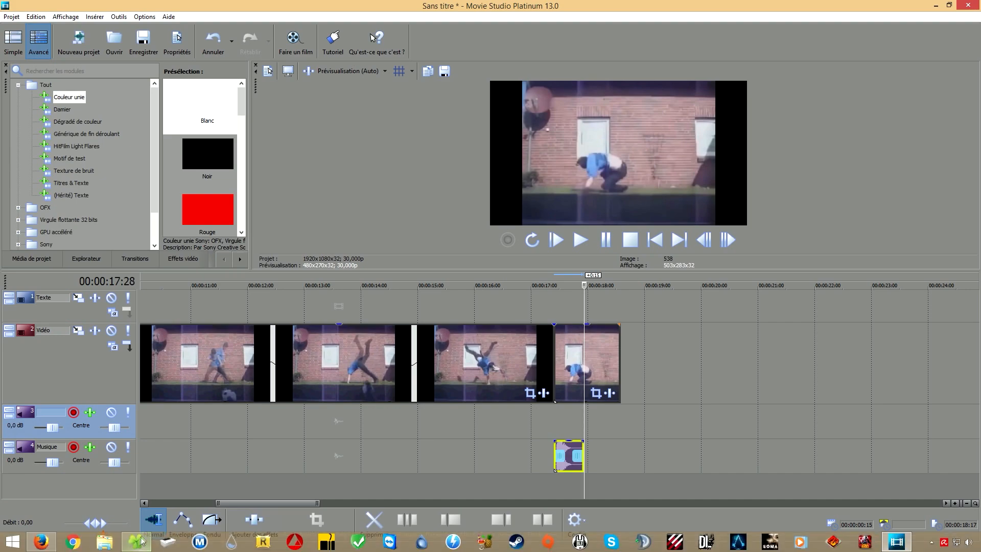
left_click(136, 541)
left_click_drag(873, 67, 244, 57)
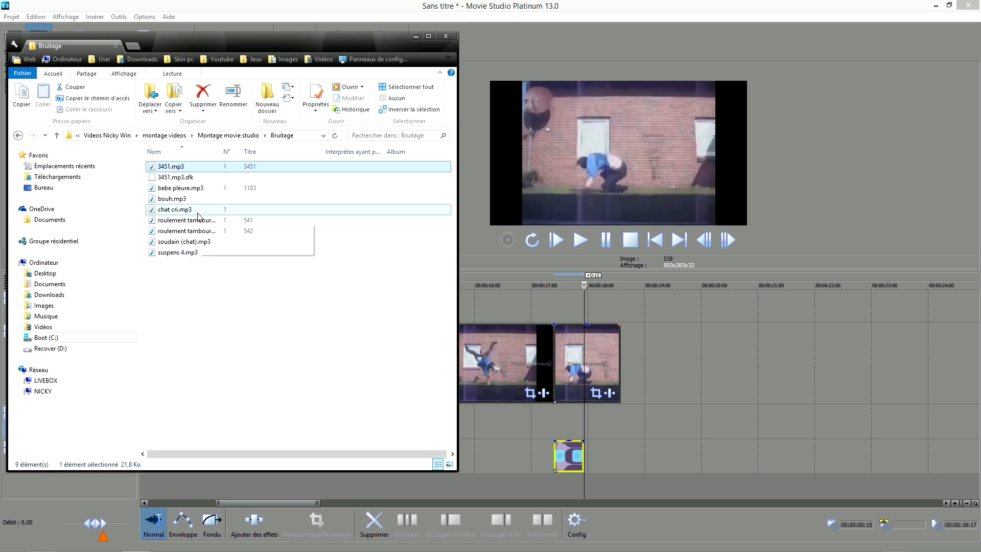
left_click(177, 212)
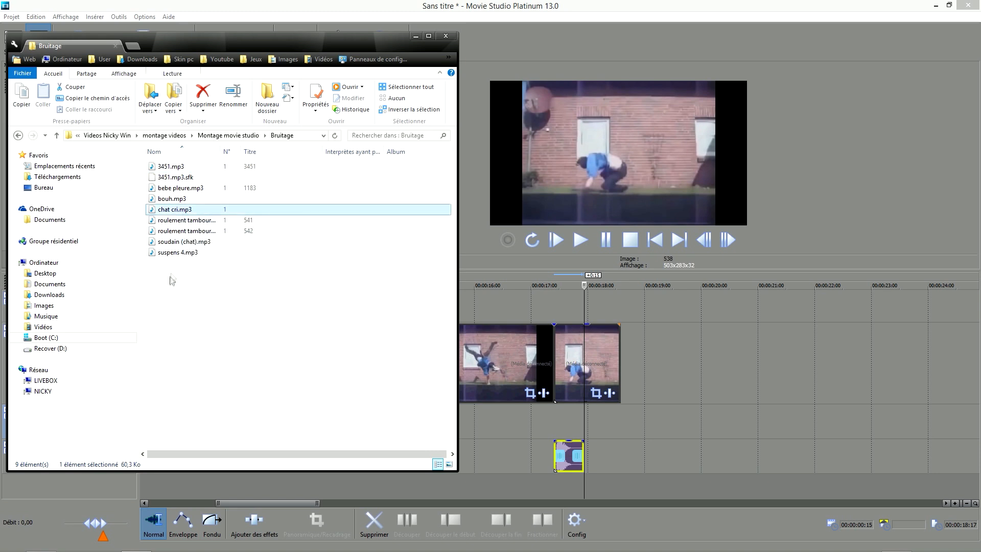
left_click_drag(162, 211, 588, 405)
left_click(415, 36)
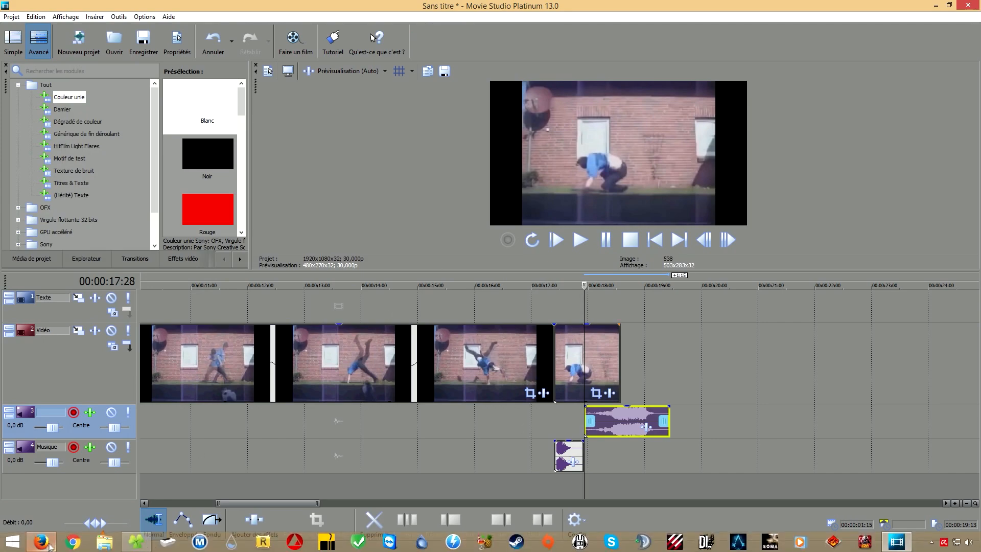
Step: Switch to the browser, search YouTube for "musique de fond", open the first result, "Musique de fond pour vidéo / Musique sans parole", and pause it
left_click(42, 541)
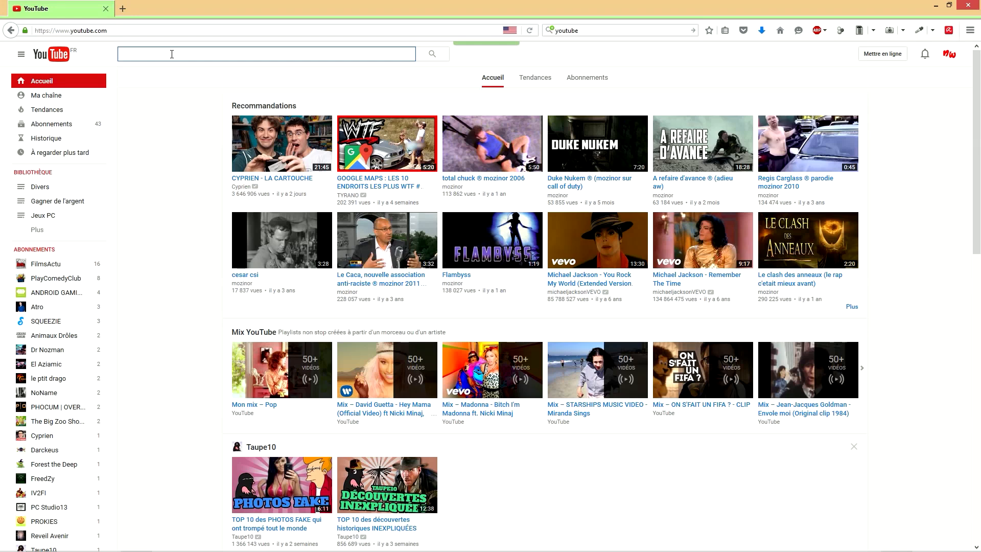
type("mus")
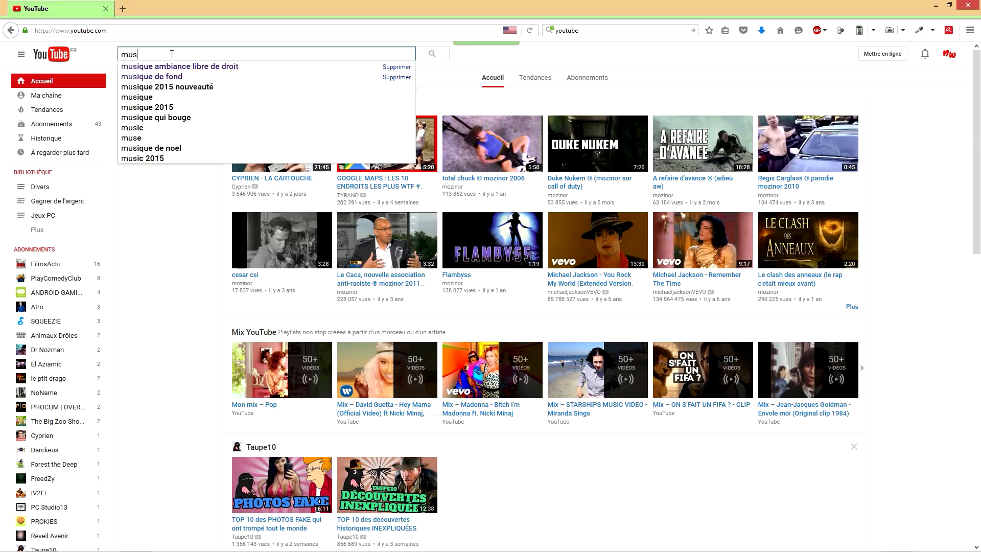
type("ique de fond")
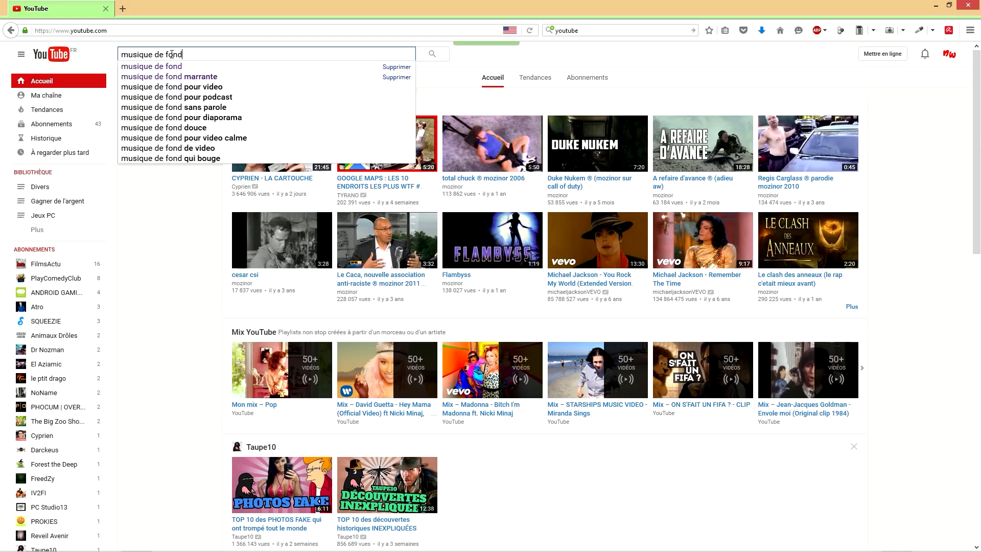
key("Return")
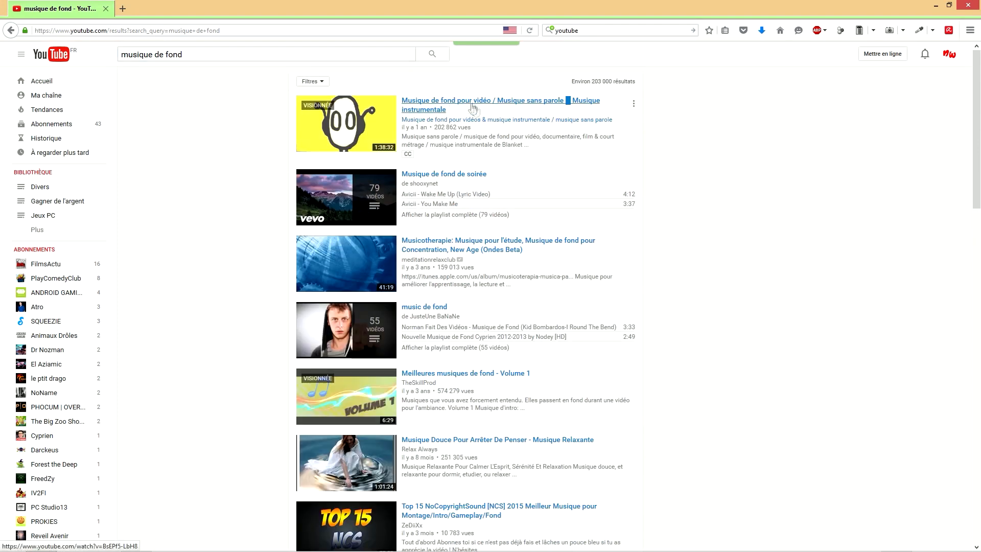
left_click(445, 102)
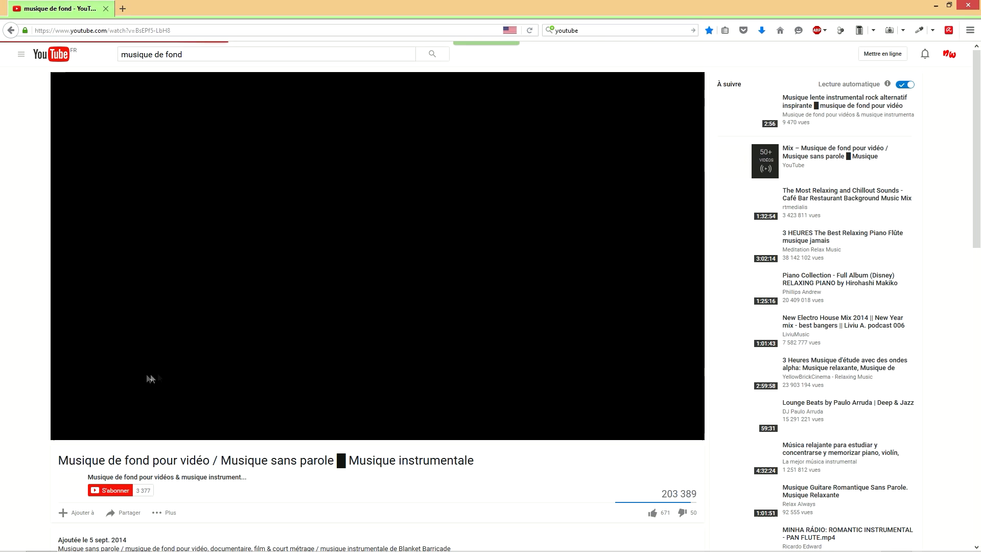
left_click(67, 431)
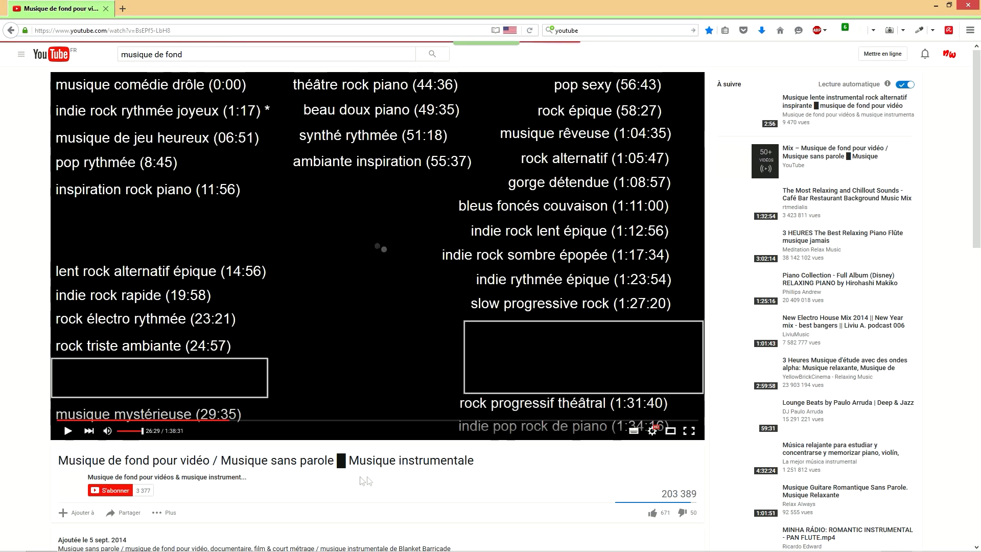
Step: Enter "download helper" in the browser's search, look through the video's Video DownloadHelper download options, and return to Movie Studio
scroll(464, 403, "down", 5)
scroll(464, 403, "up", 5)
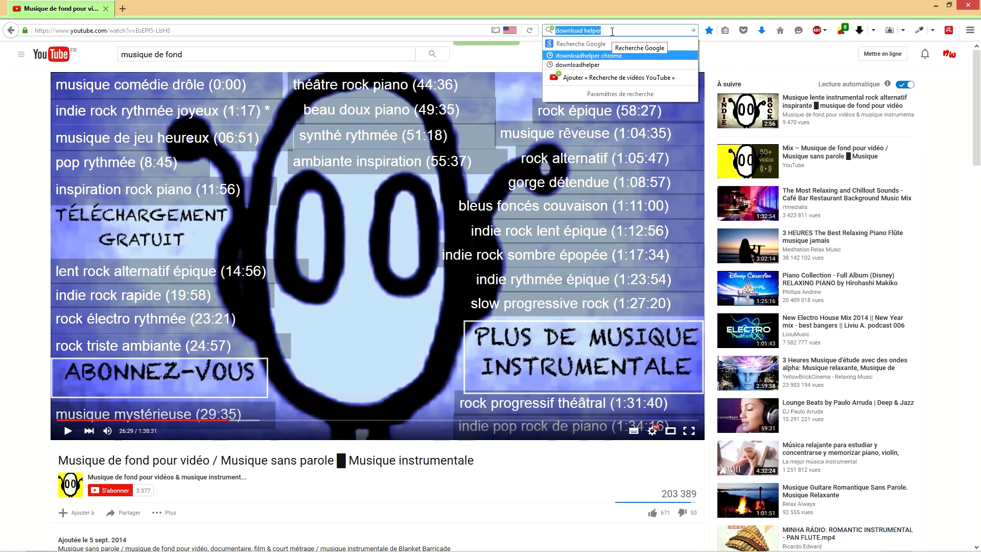
left_click(841, 32)
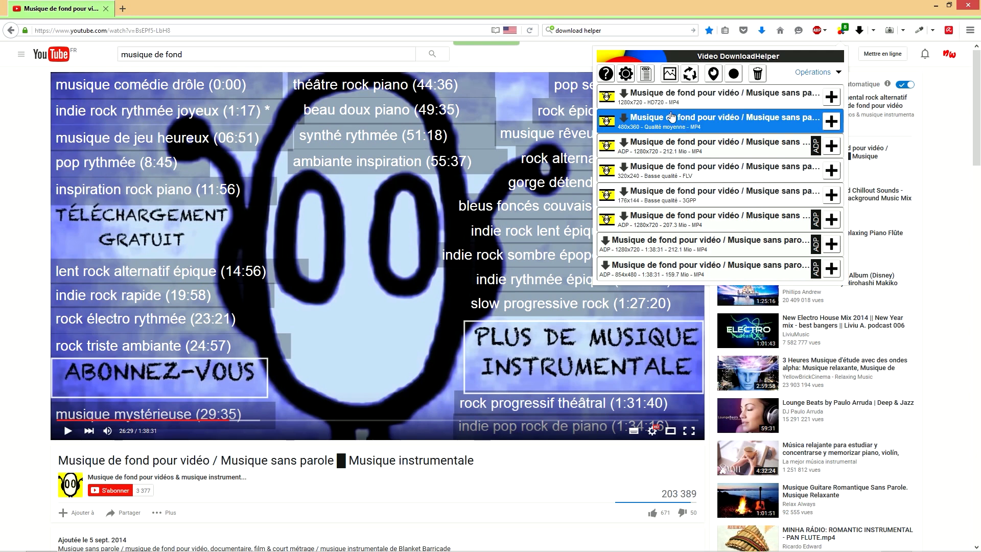
left_click(938, 5)
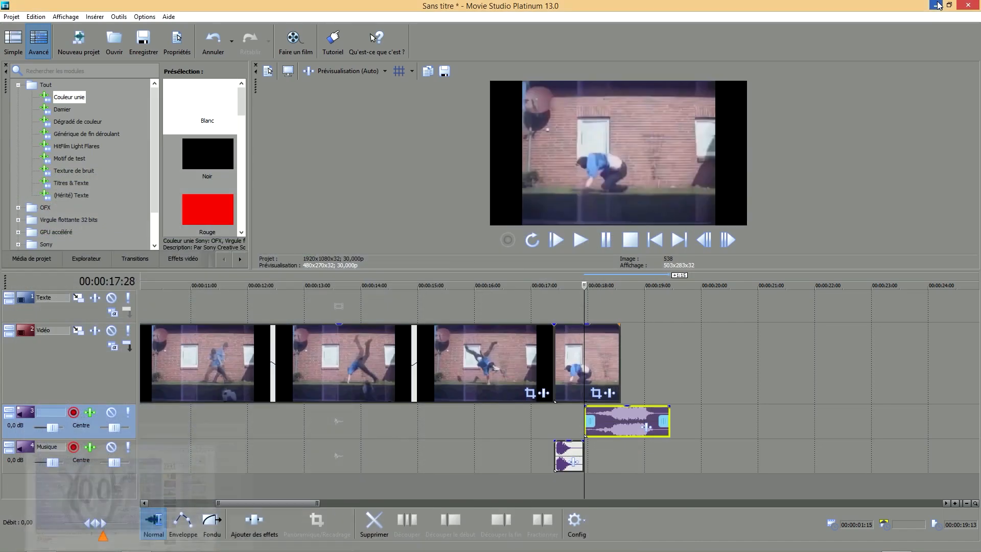